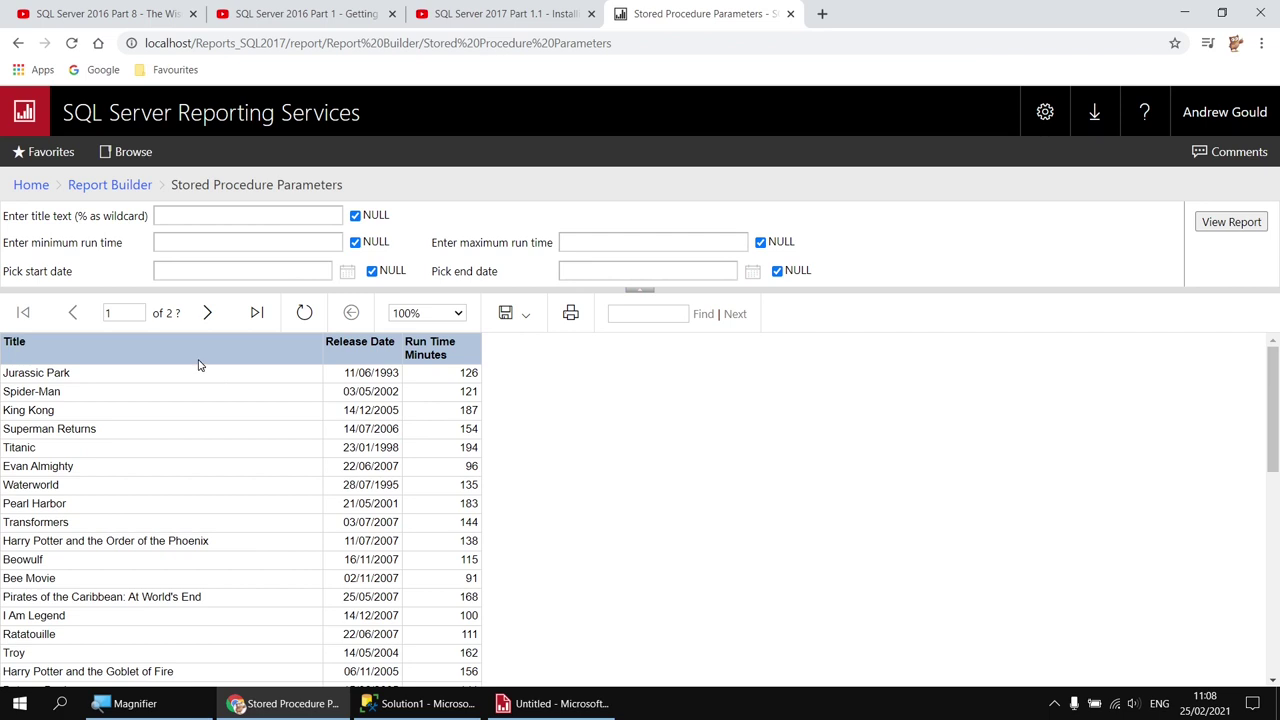
Untick NULL for the title parameter and enter the wildcard star%.
left_click(355, 215)
left_click(224, 212)
type("sar")
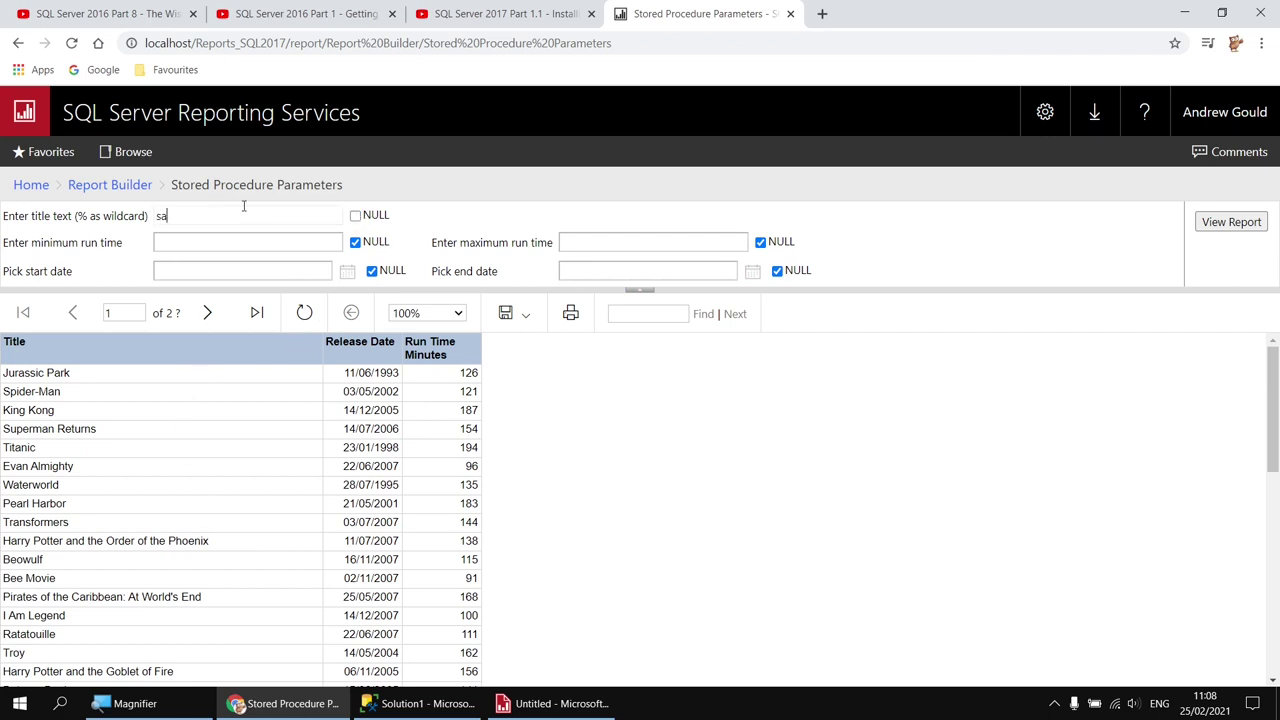
key("BackSpace")
key("BackSpace")
type("tar%")
Set minimum run time to 120, rerun the report, then view the SQL Server 2016 Part 8 video.
left_click(355, 241)
left_click(308, 243)
type("120")
left_click(1230, 222)
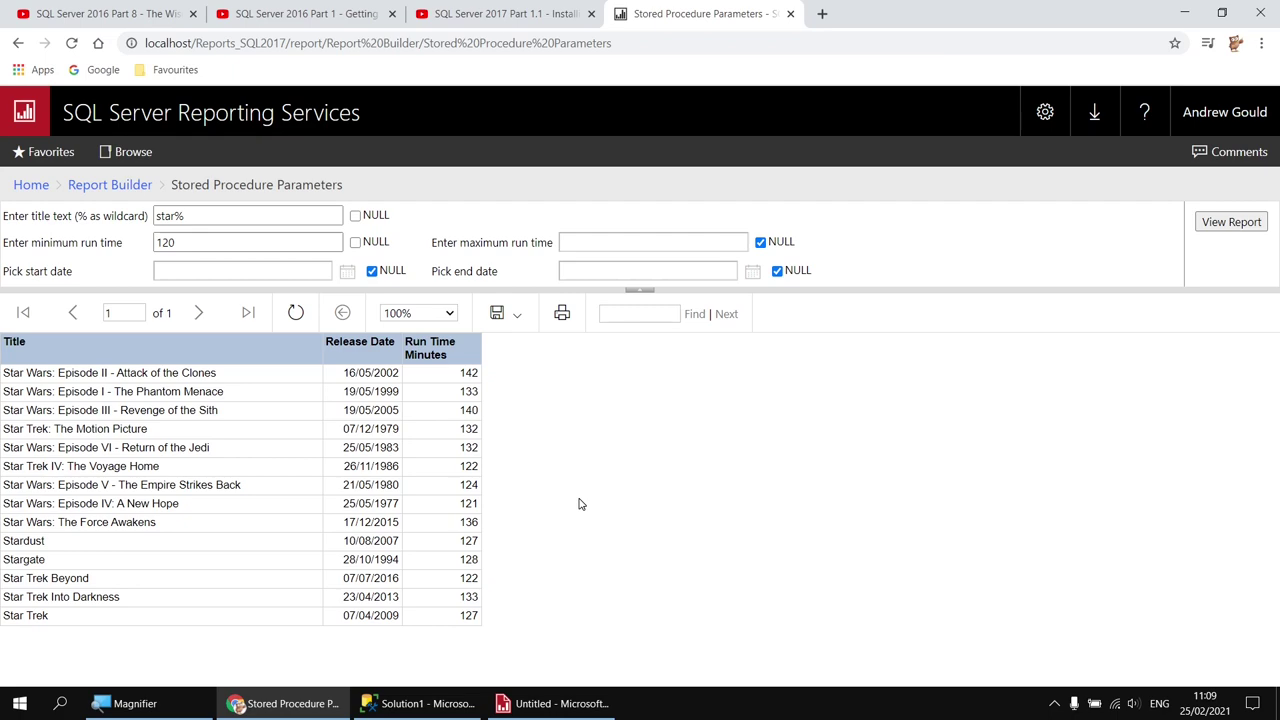
left_click(94, 15)
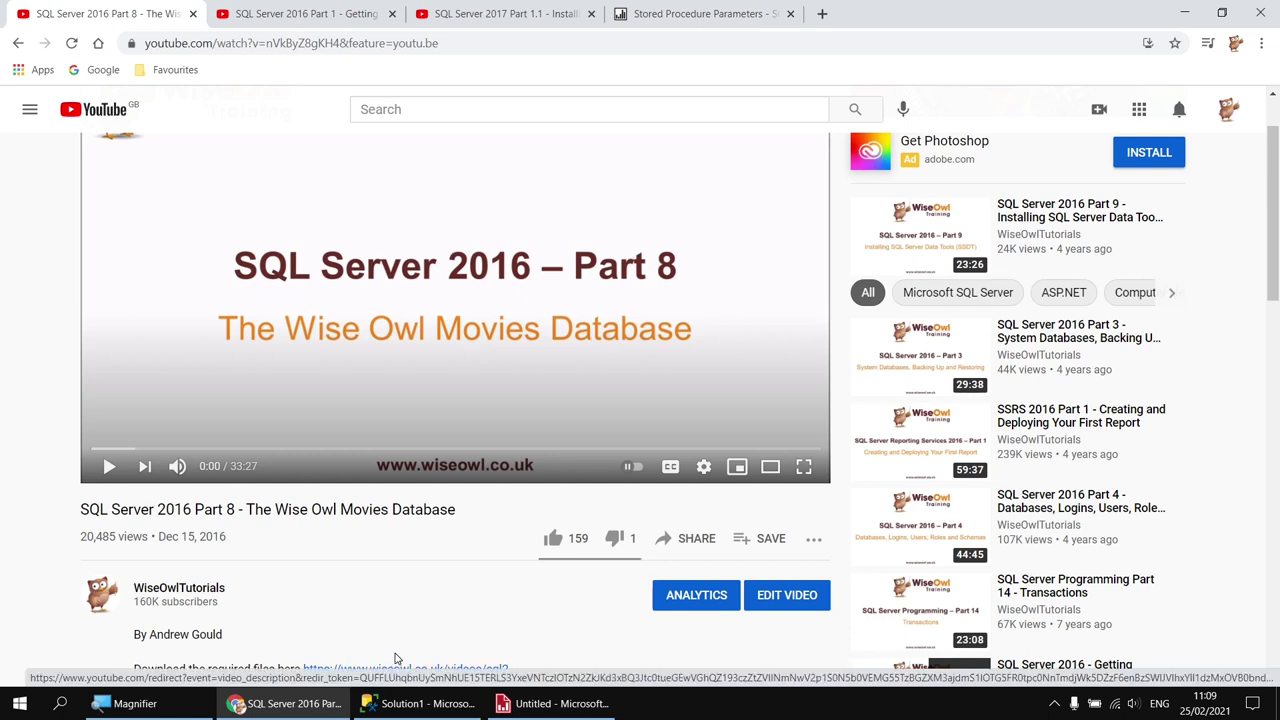
Browse the SQL Server 2016 Part 1 and 2017 Part 1.1 videos, then return to the untitled Report Builder report.
left_click(410, 703)
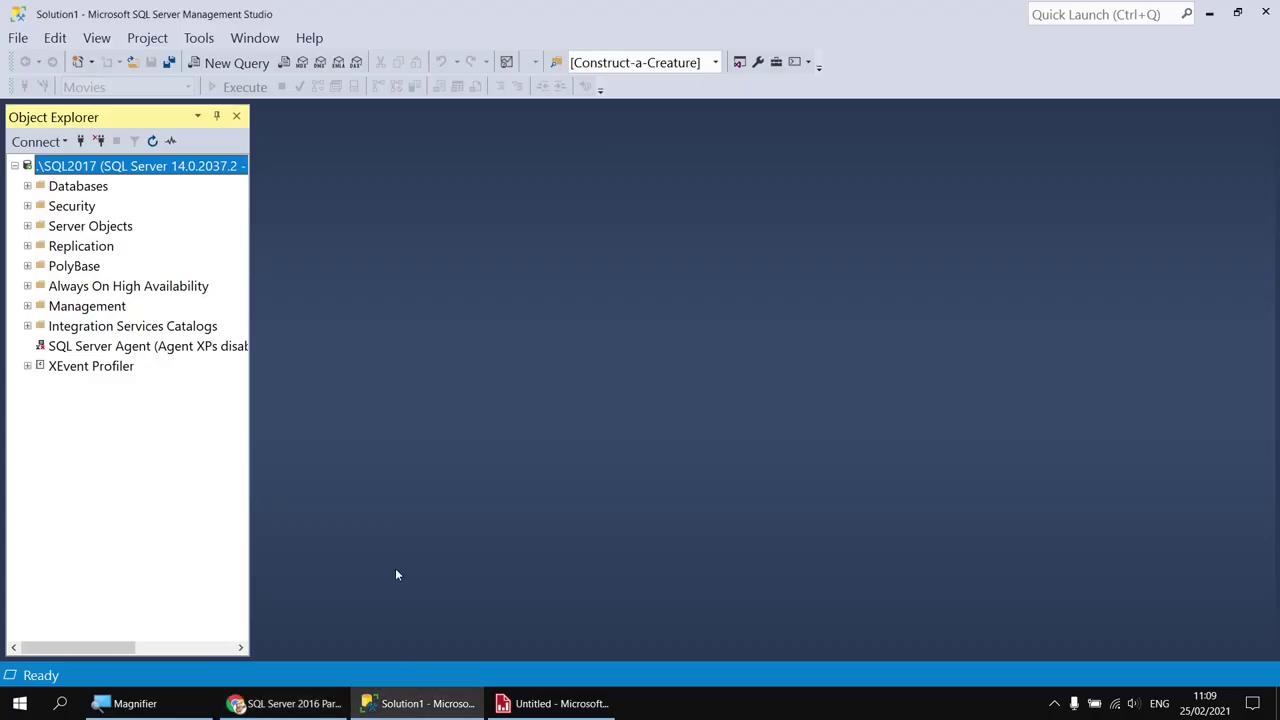
left_click(314, 705)
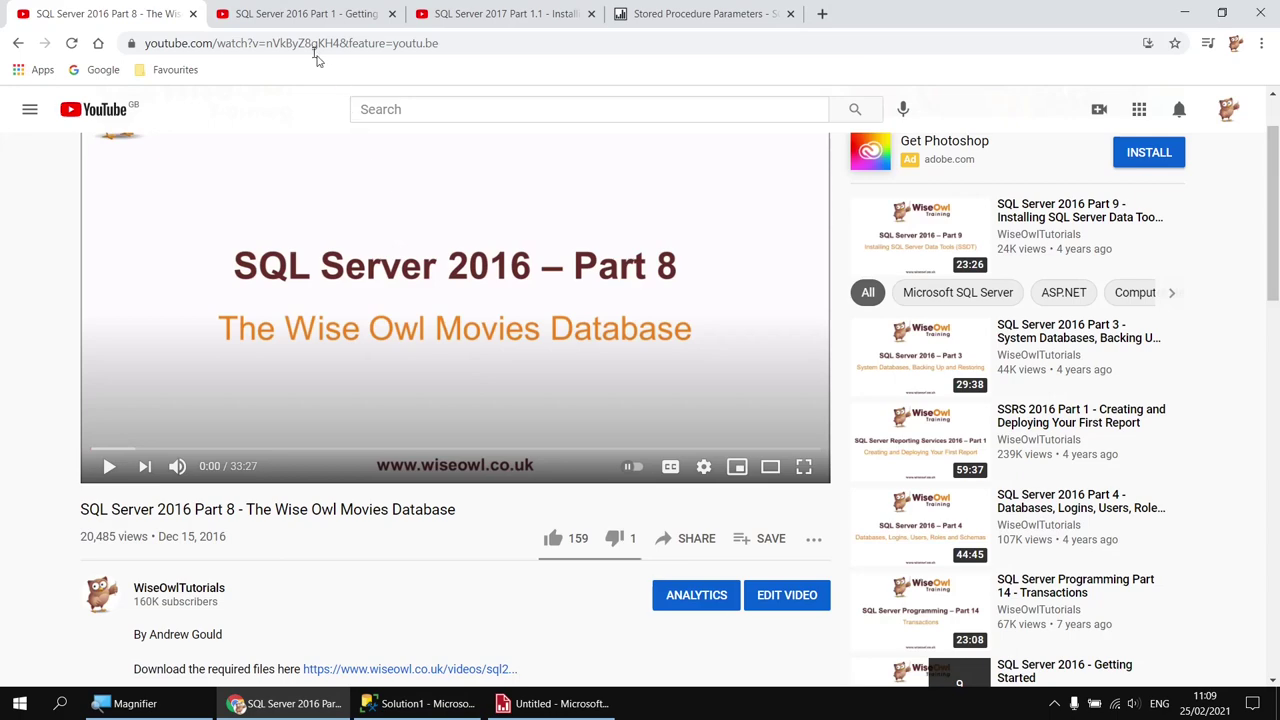
left_click(340, 16)
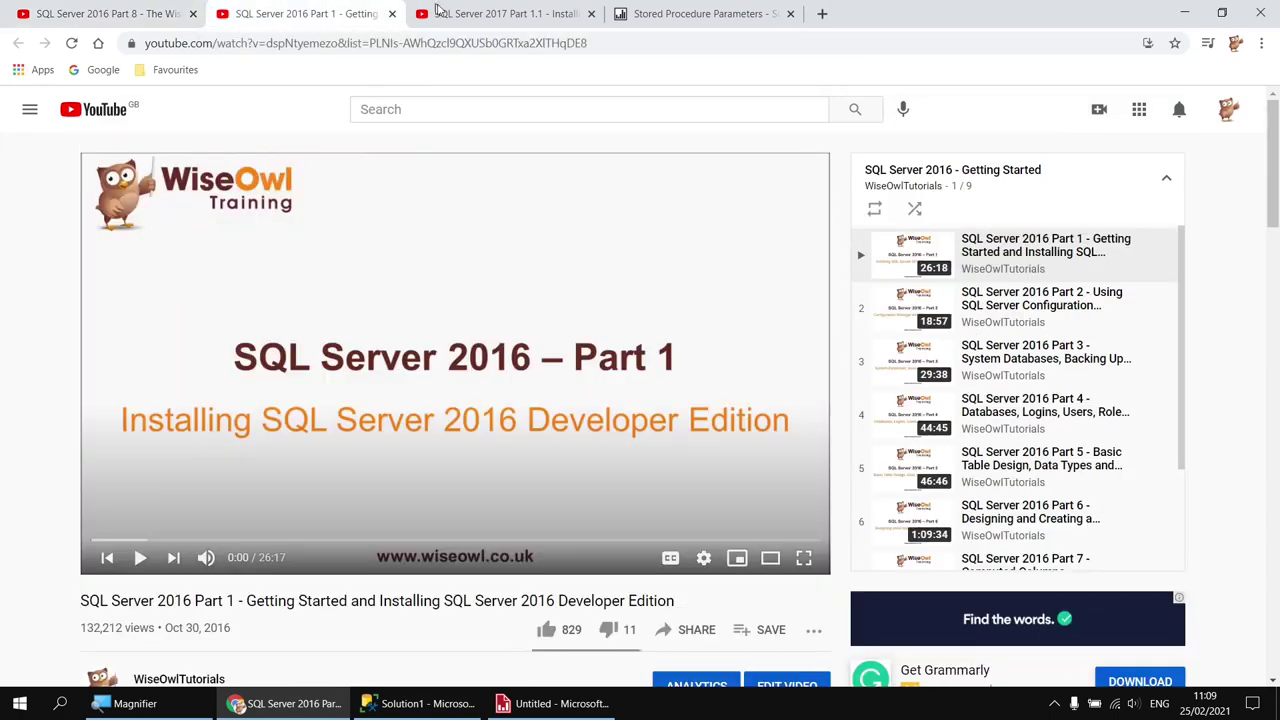
left_click(493, 17)
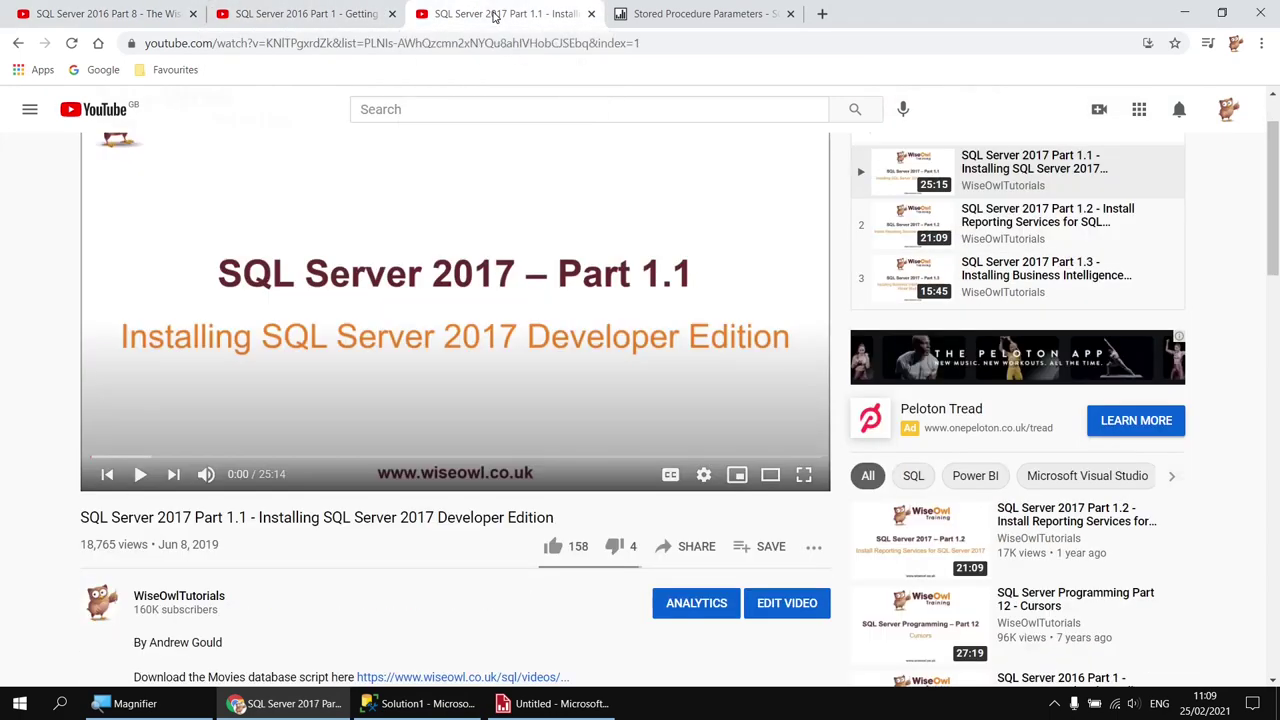
left_click(313, 14)
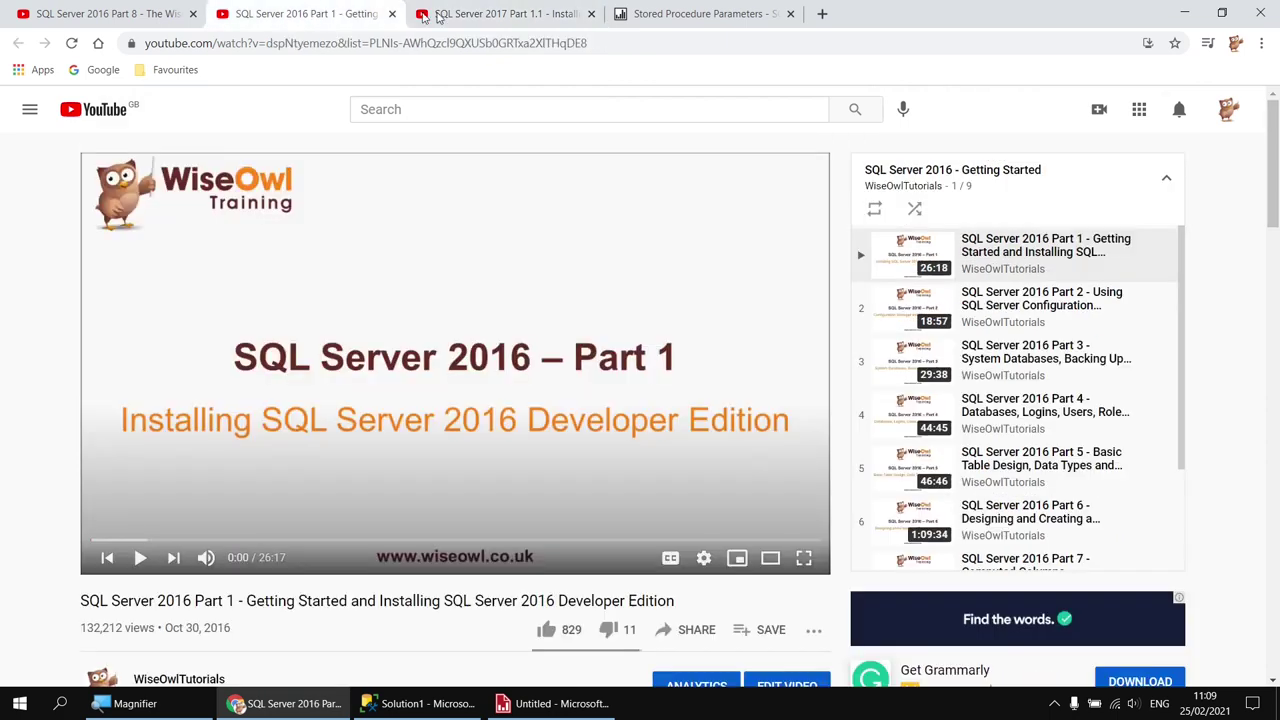
left_click(490, 18)
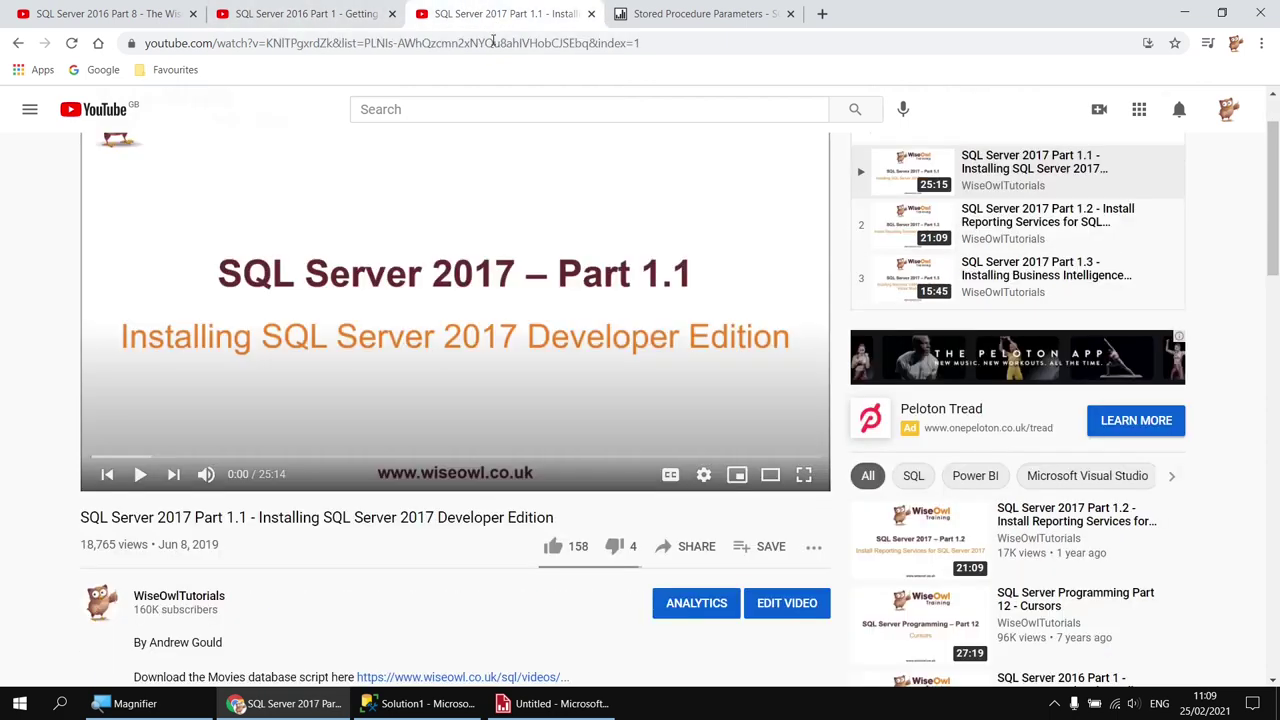
left_click(551, 704)
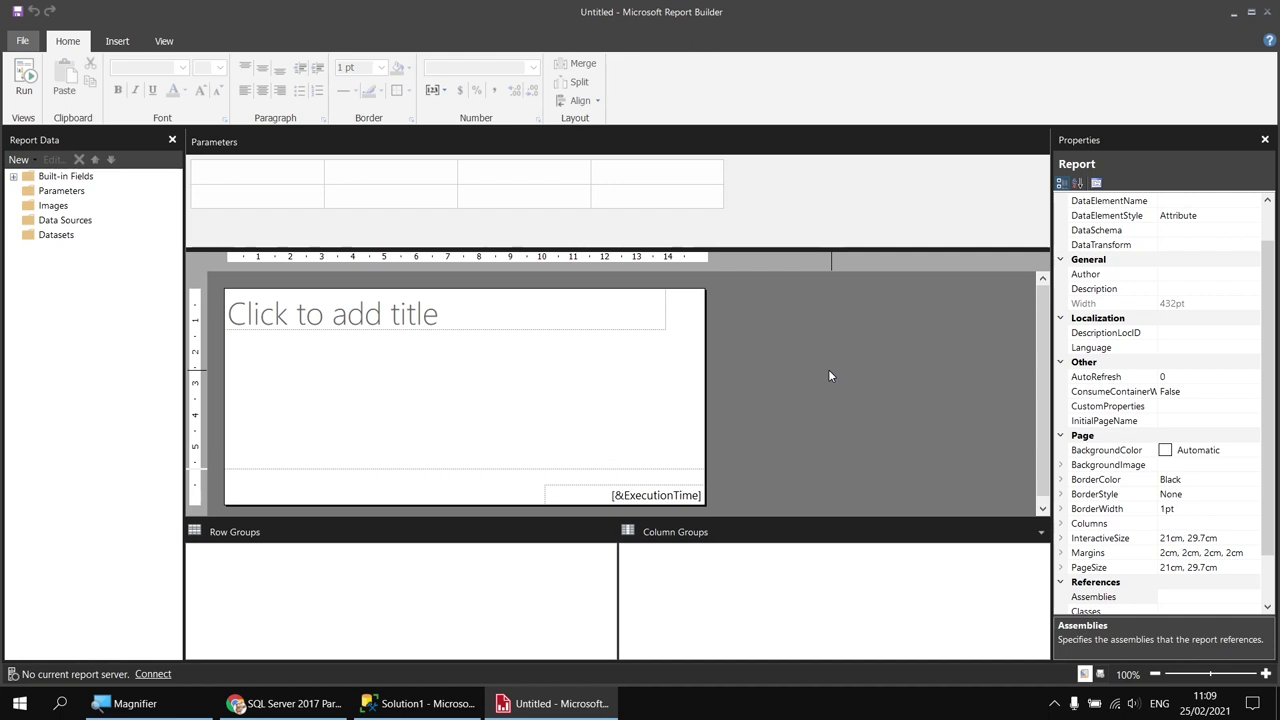
Add an embedded Microsoft SQL Server data source named Movies.
right_click(72, 221)
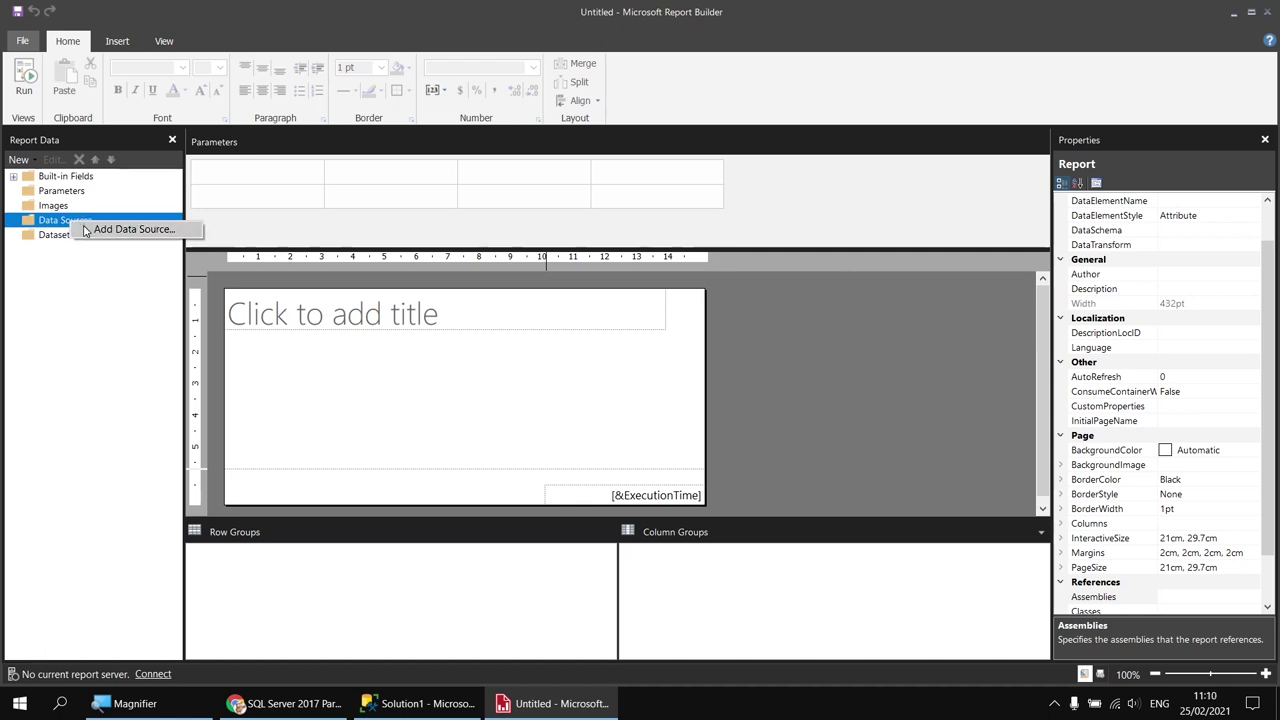
left_click(110, 229)
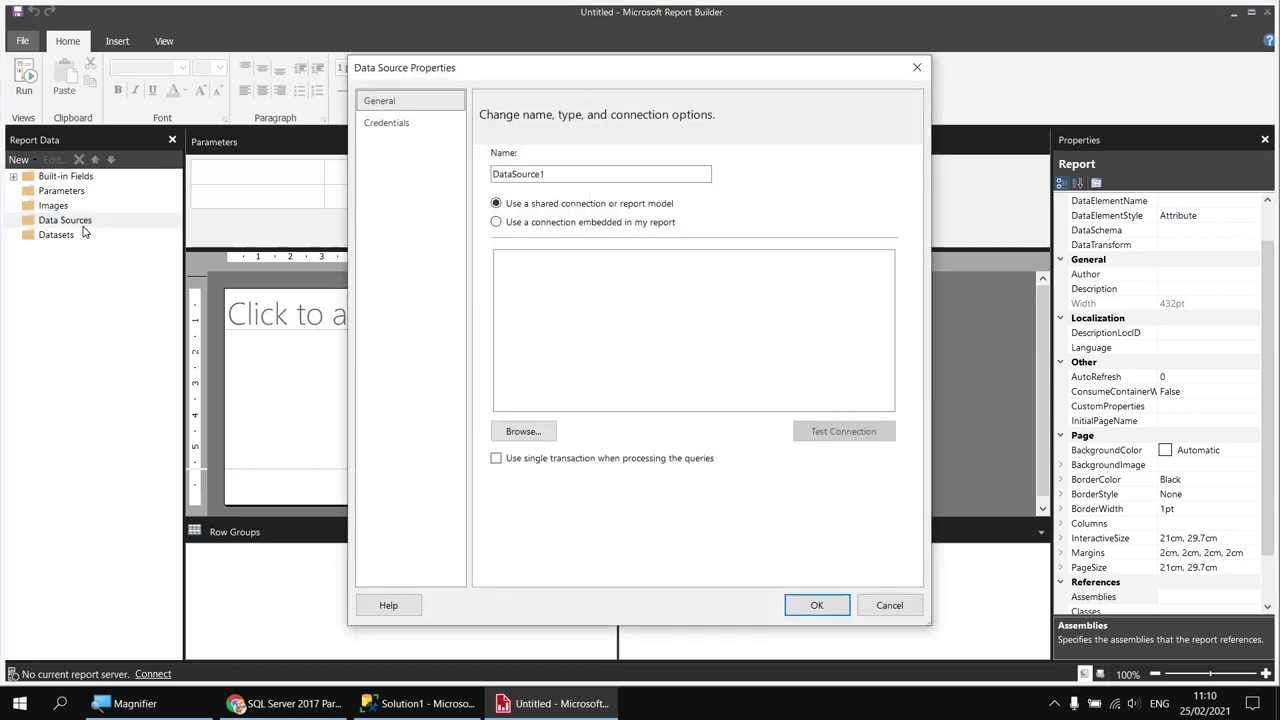
double_click(527, 174)
type("Movies")
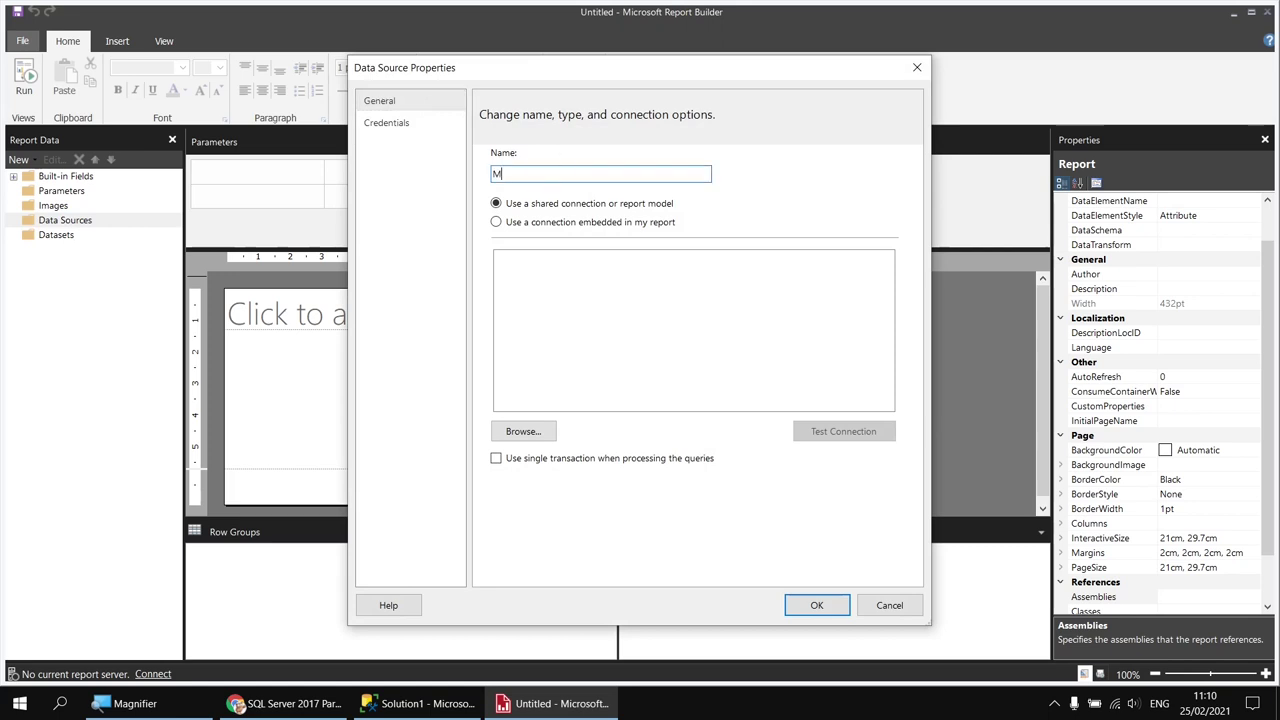
left_click(549, 223)
left_click(608, 283)
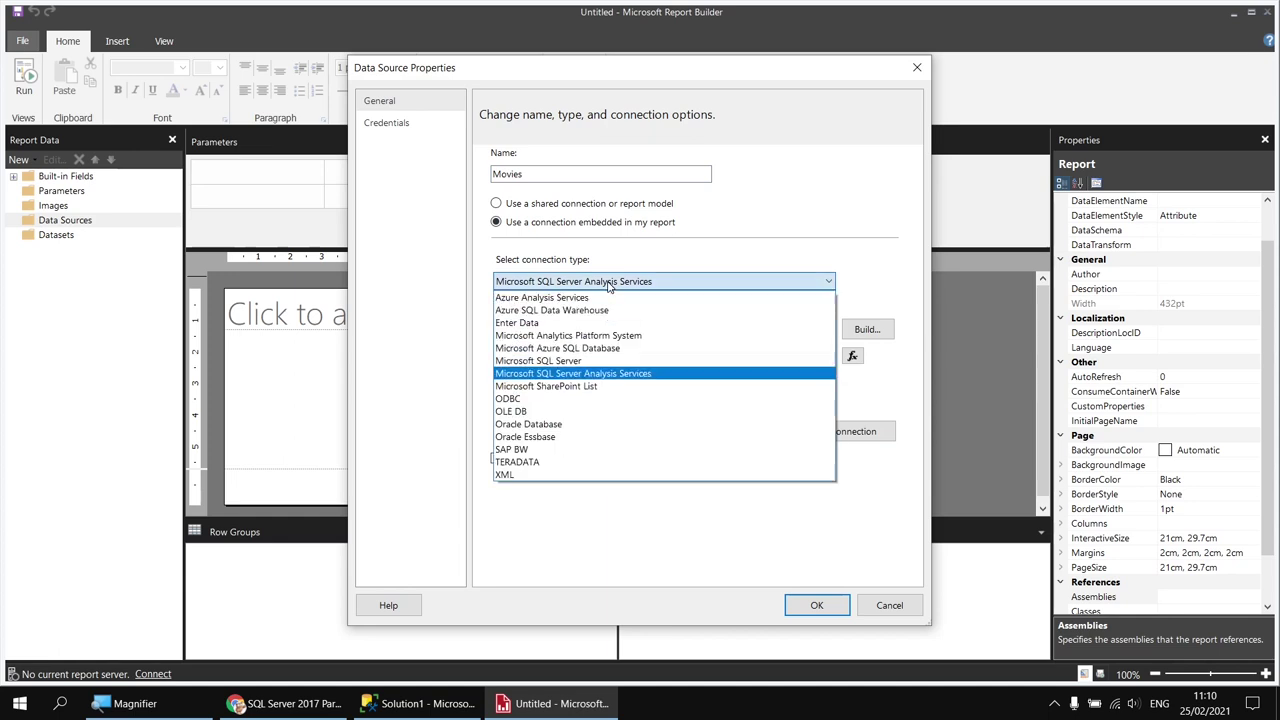
left_click(542, 362)
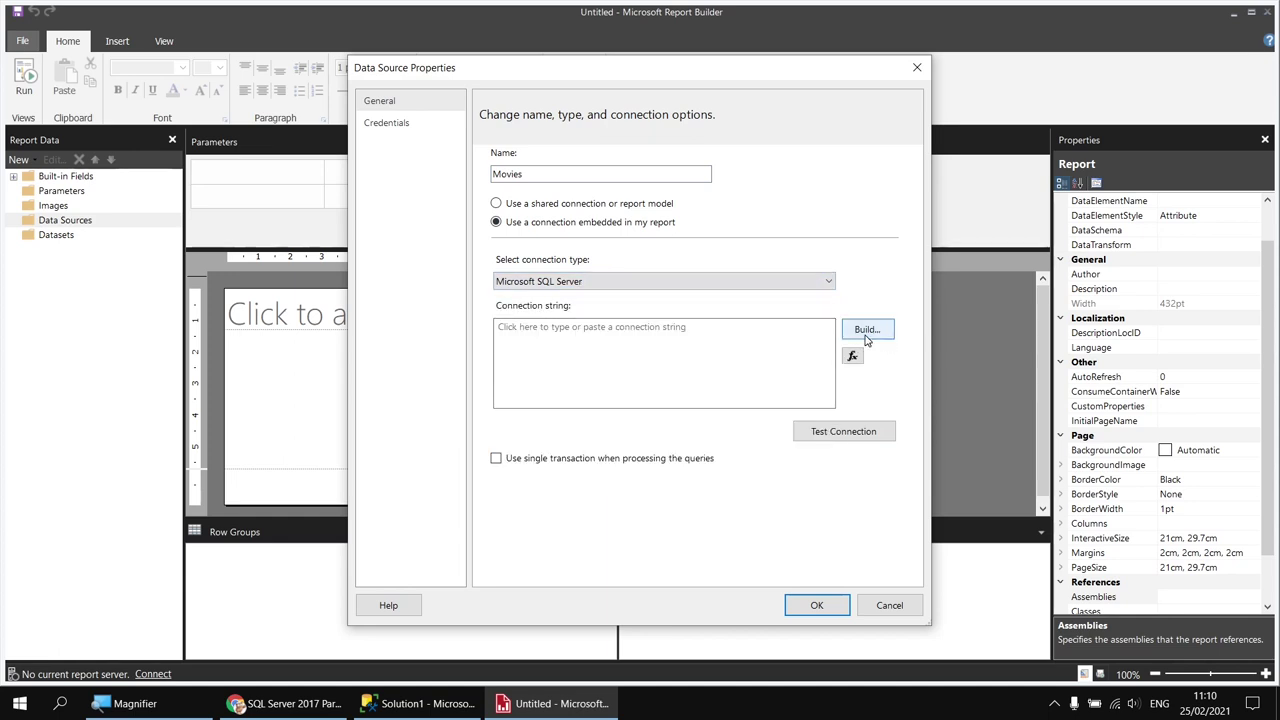
Build its connection to server .\sql2017 with the Movies database and finish the data source.
left_click(868, 330)
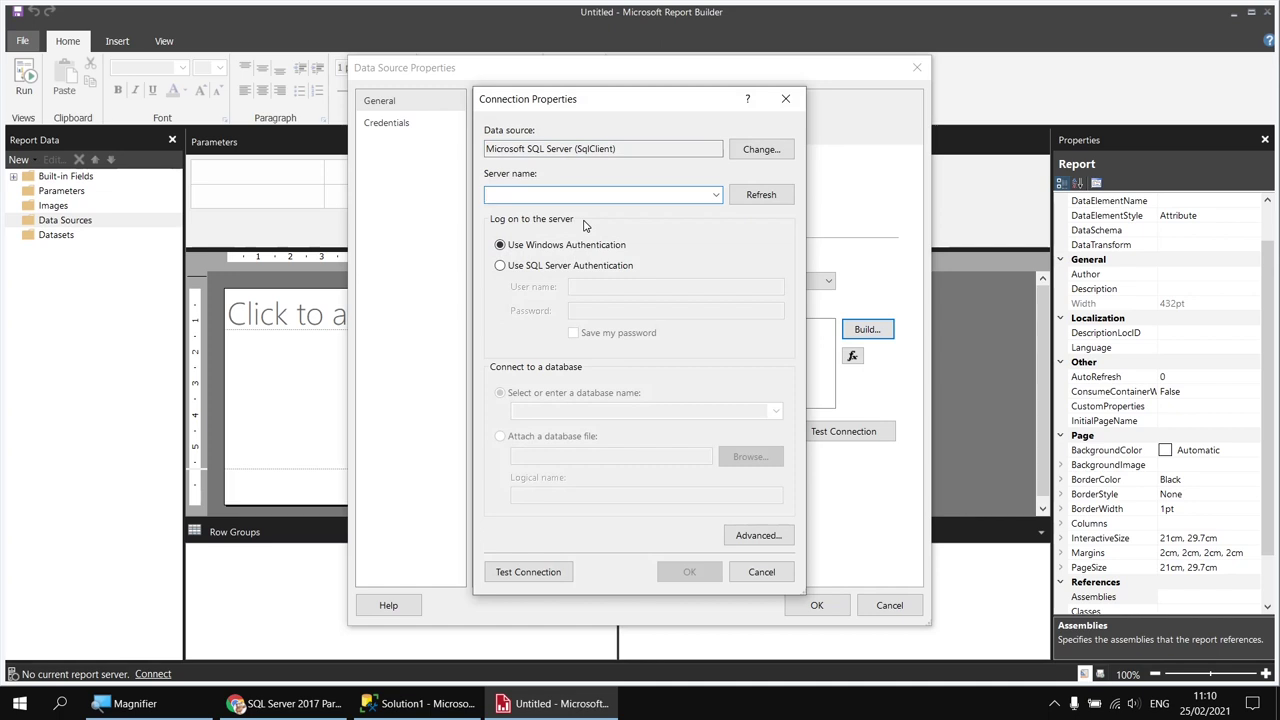
type(".\\")
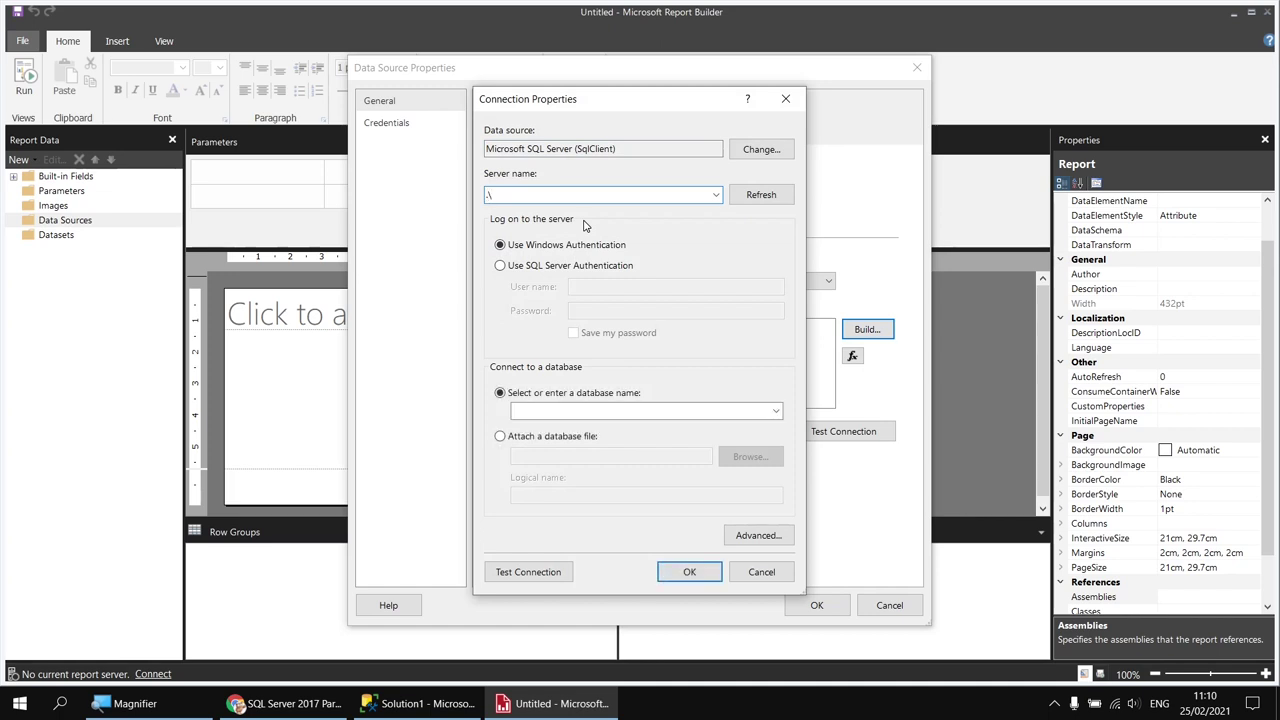
type("sql2017")
left_click(777, 413)
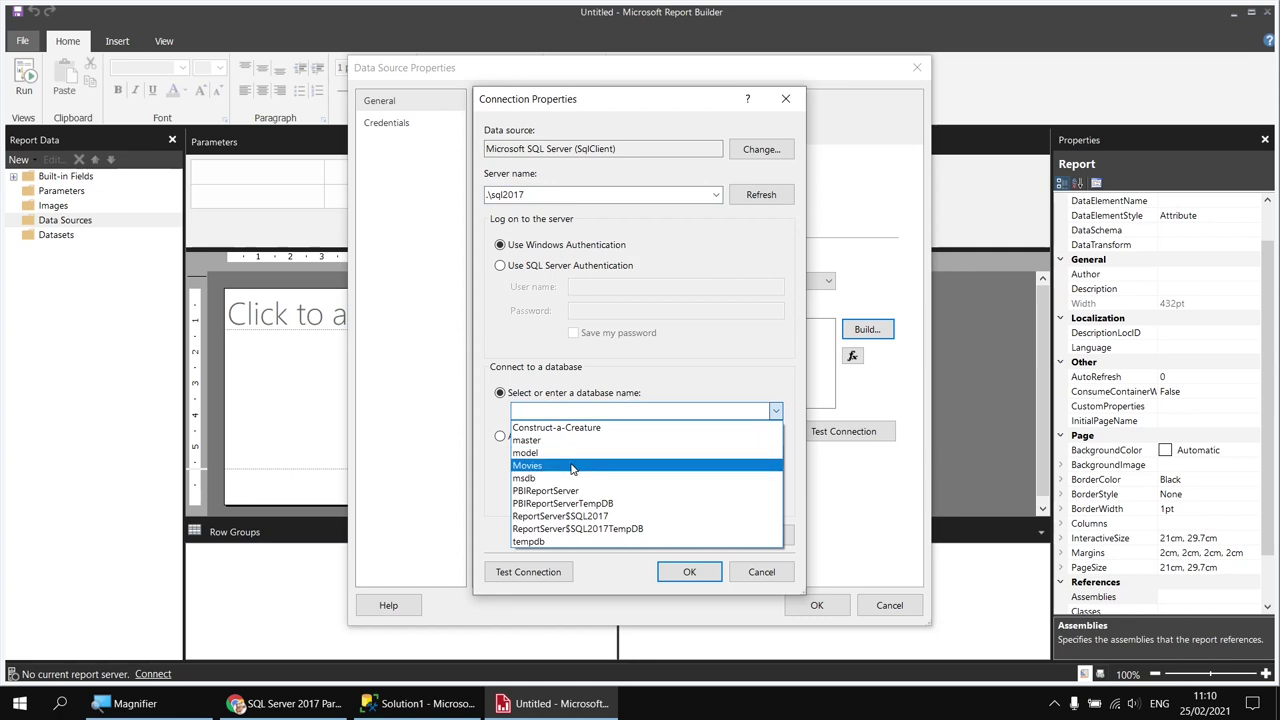
left_click(580, 467)
left_click(689, 572)
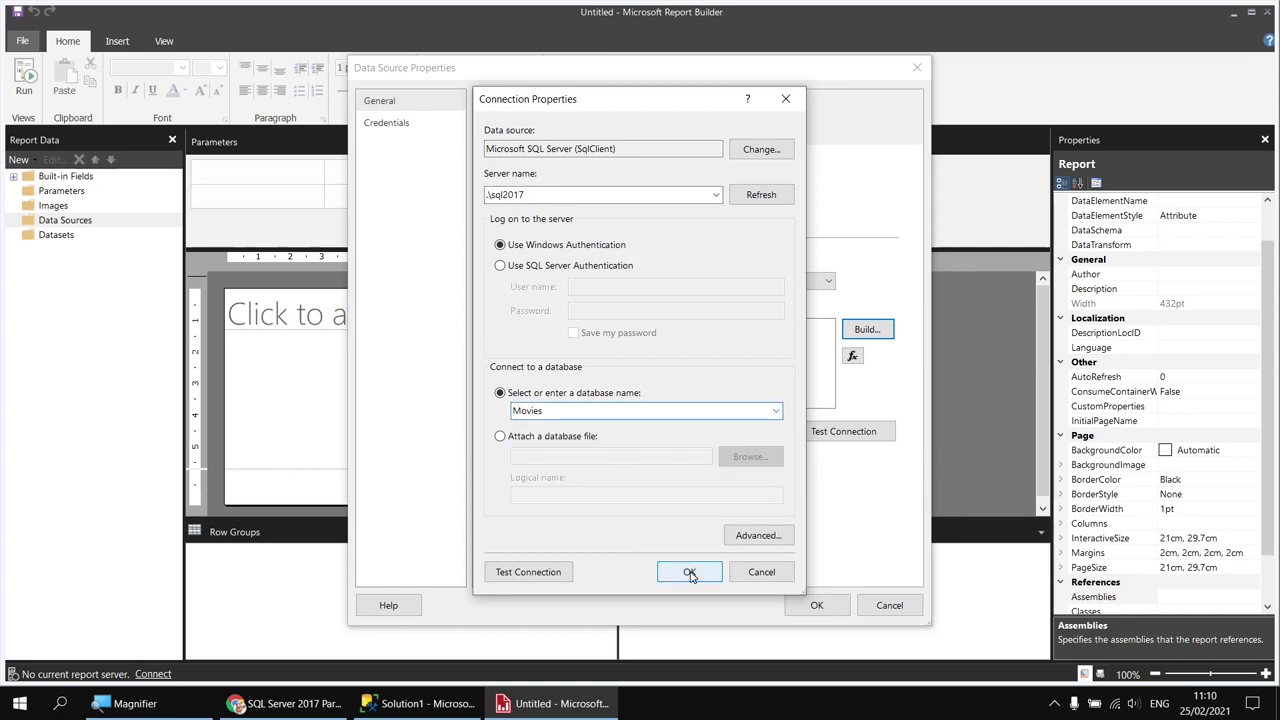
left_click(812, 605)
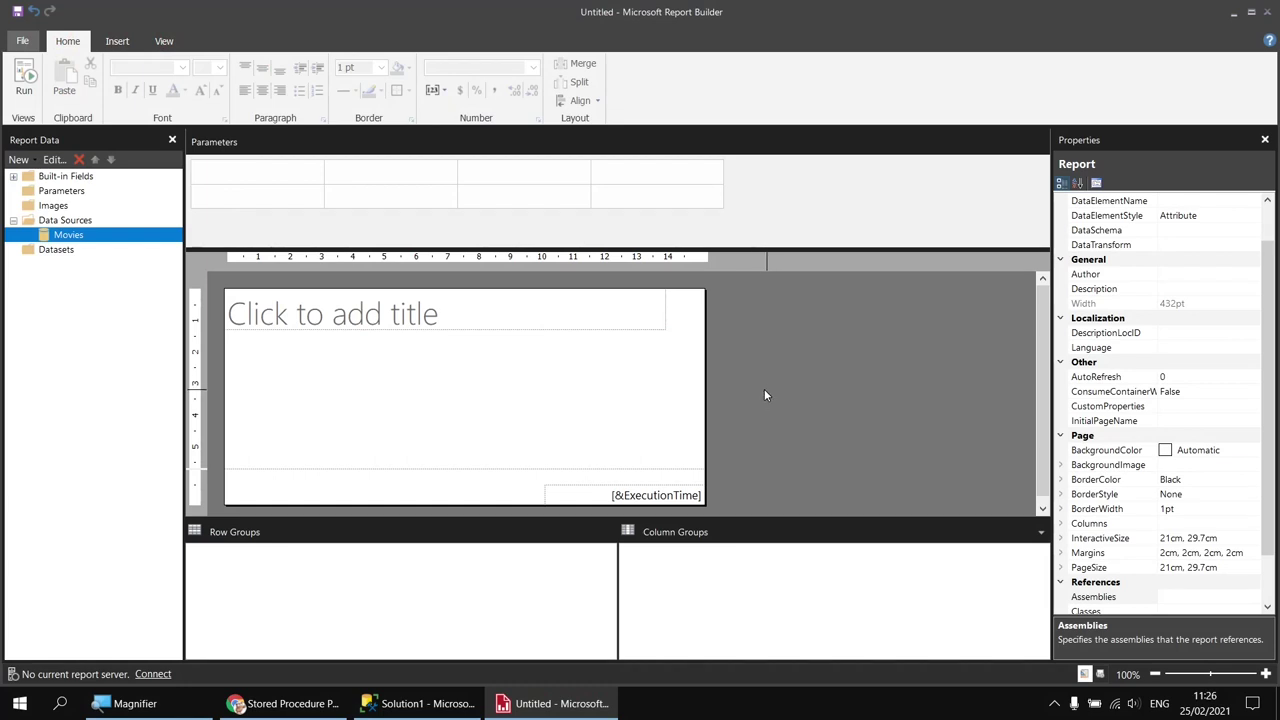
left_click(420, 705)
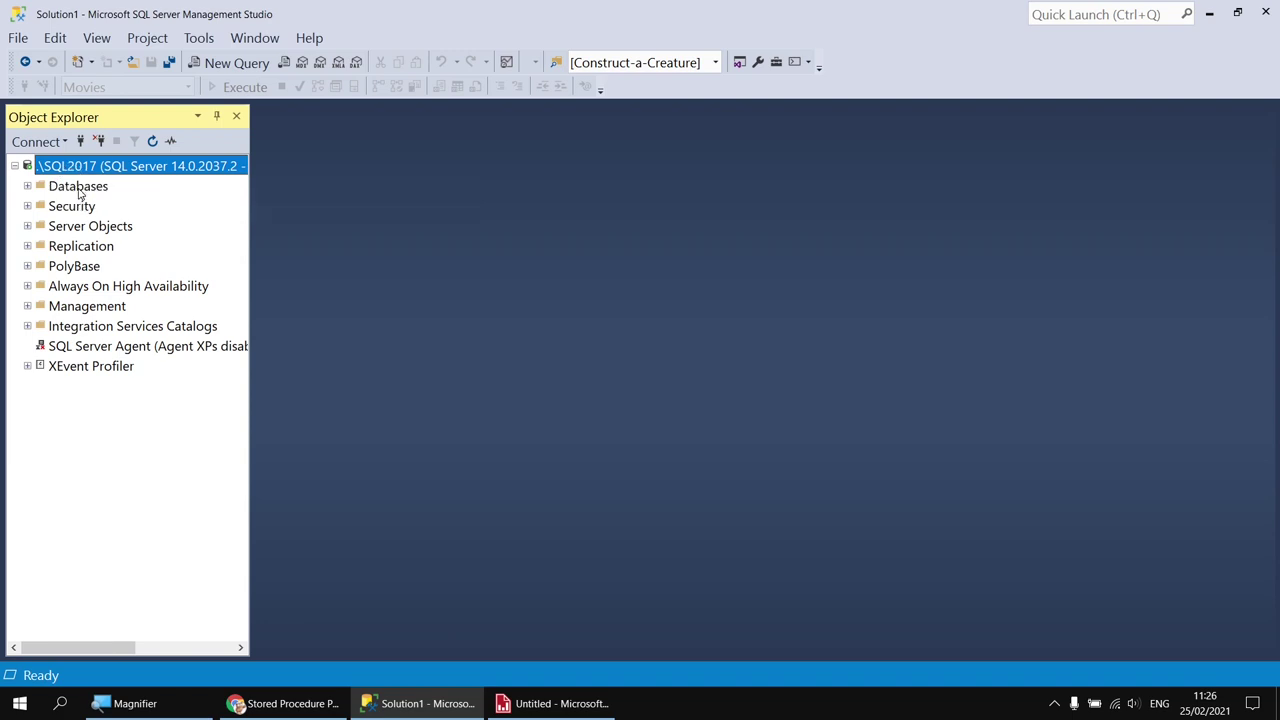
Select the Movies database and open a new query window running against Movies.
left_click(27, 186)
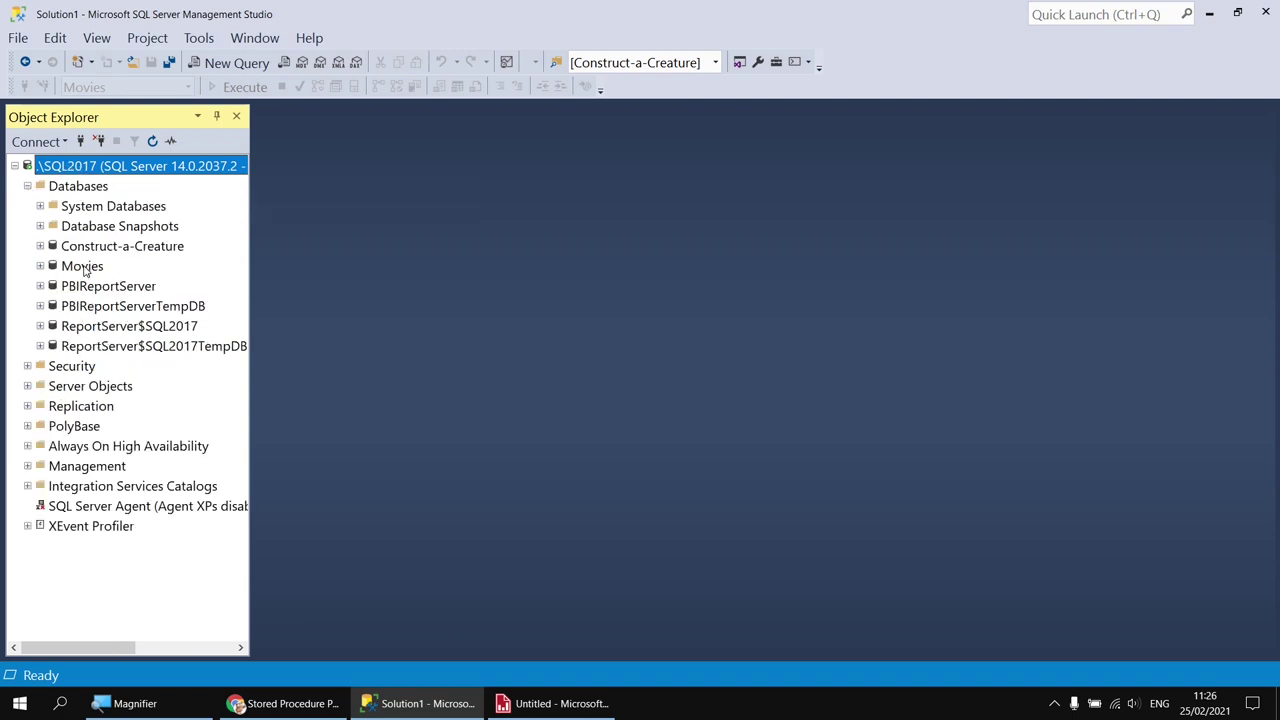
left_click(85, 268)
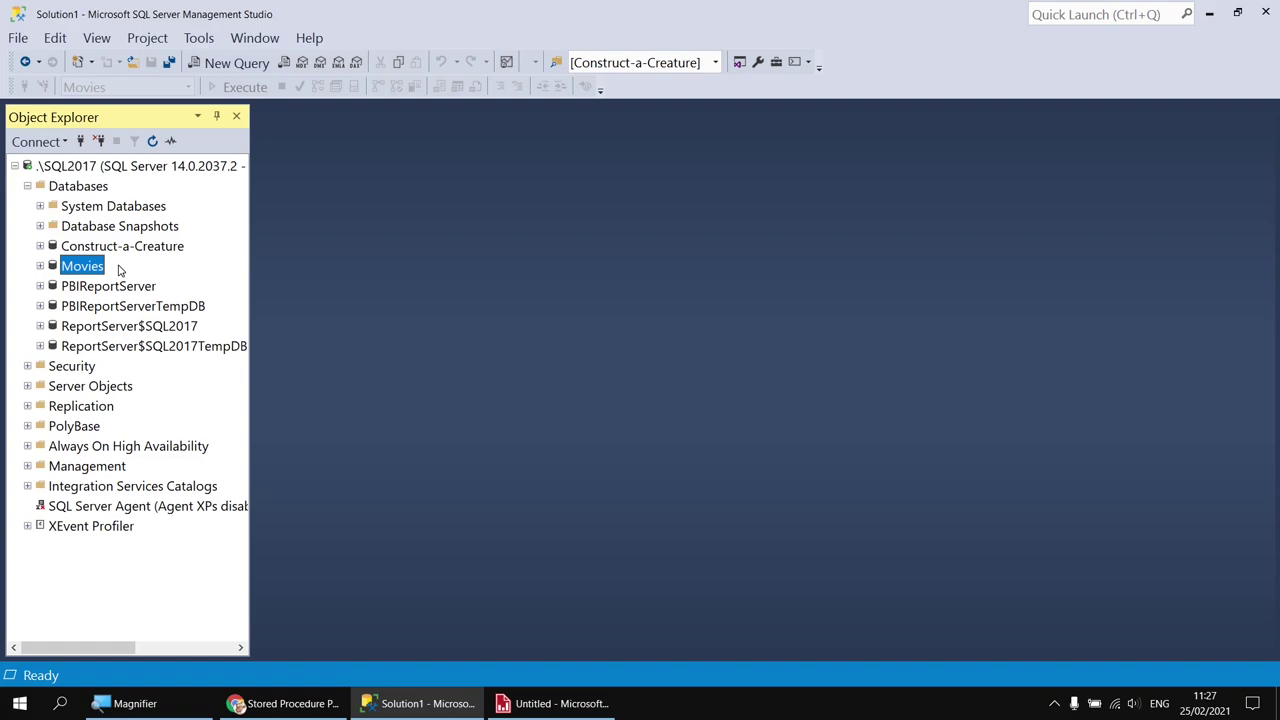
left_click(285, 703)
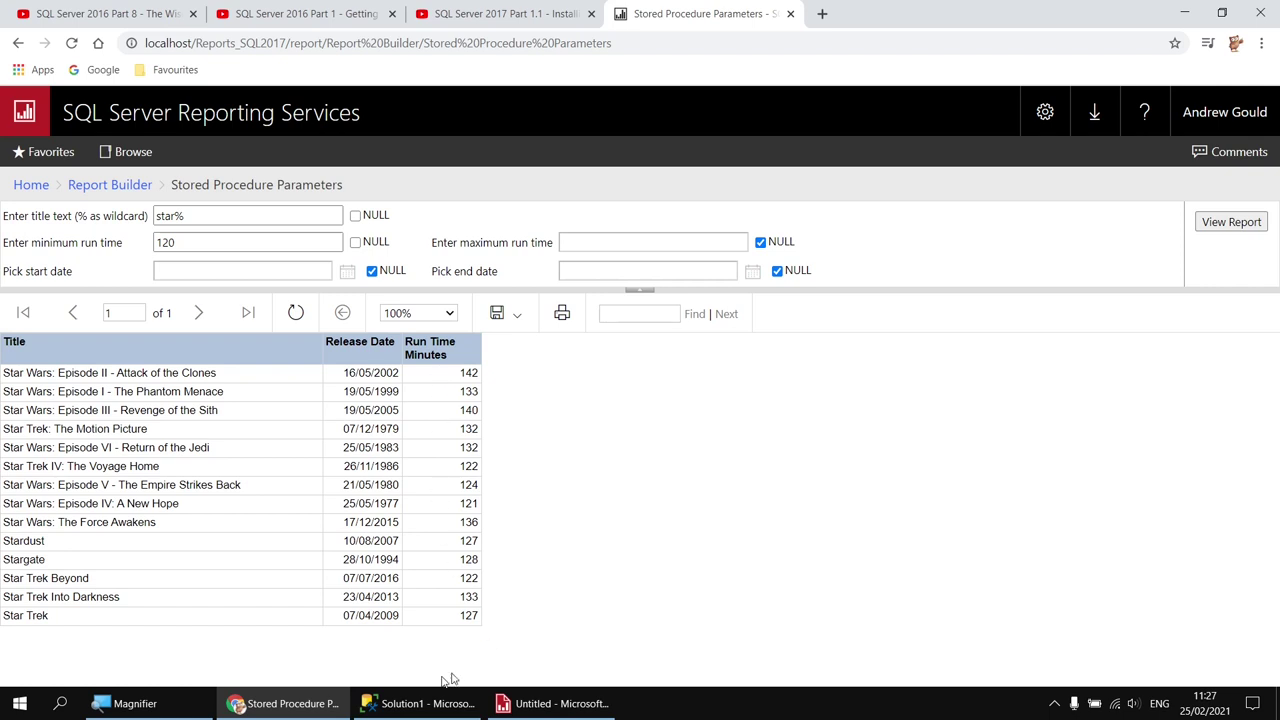
left_click(420, 702)
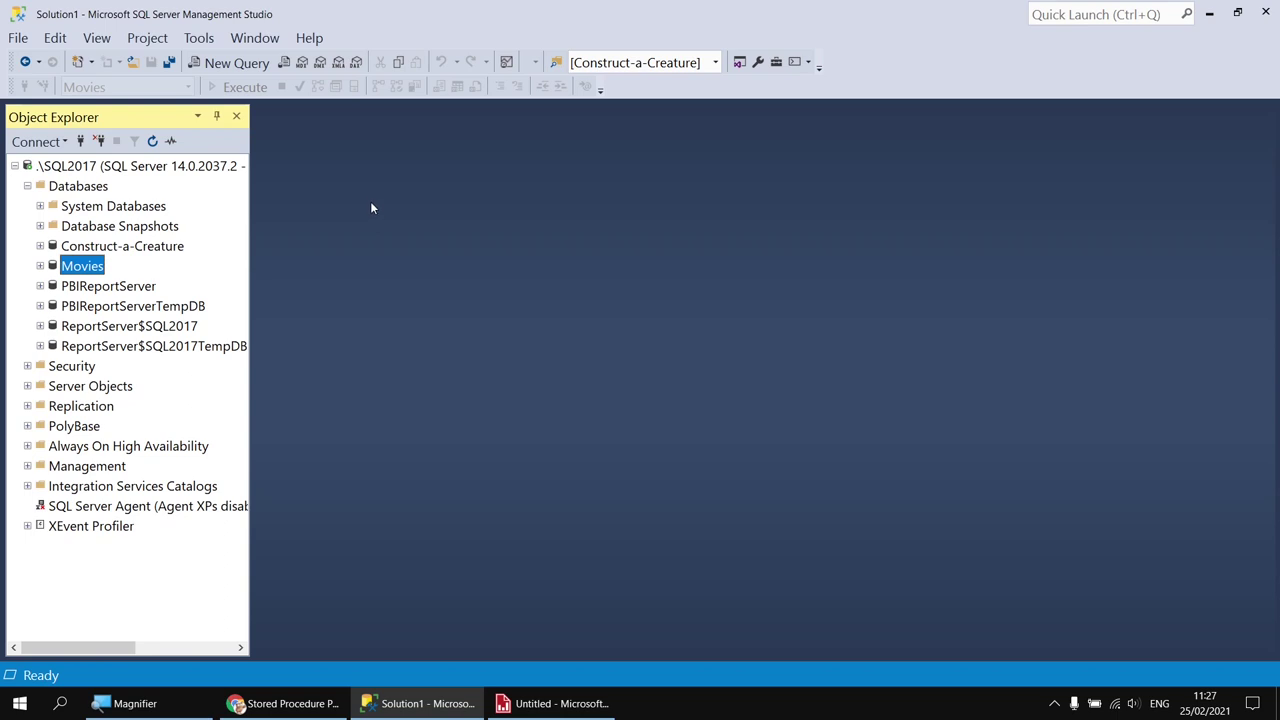
left_click(226, 63)
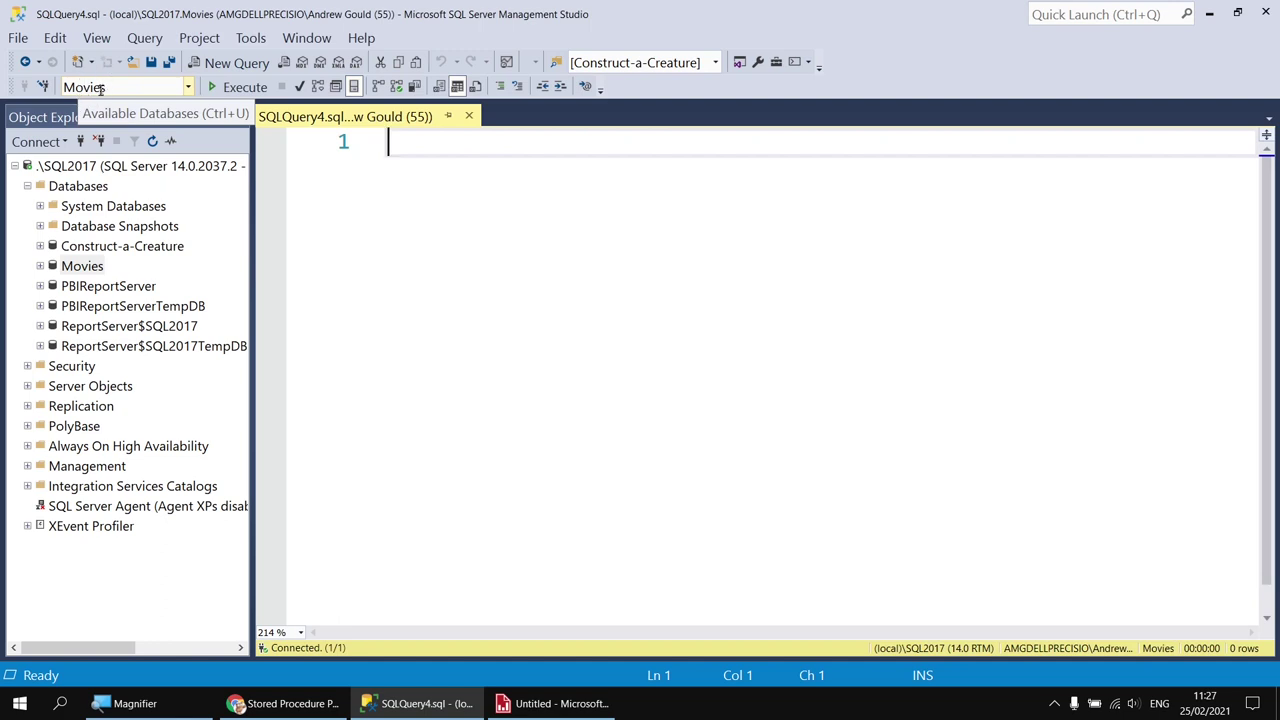
left_click(188, 88)
left_click(126, 174)
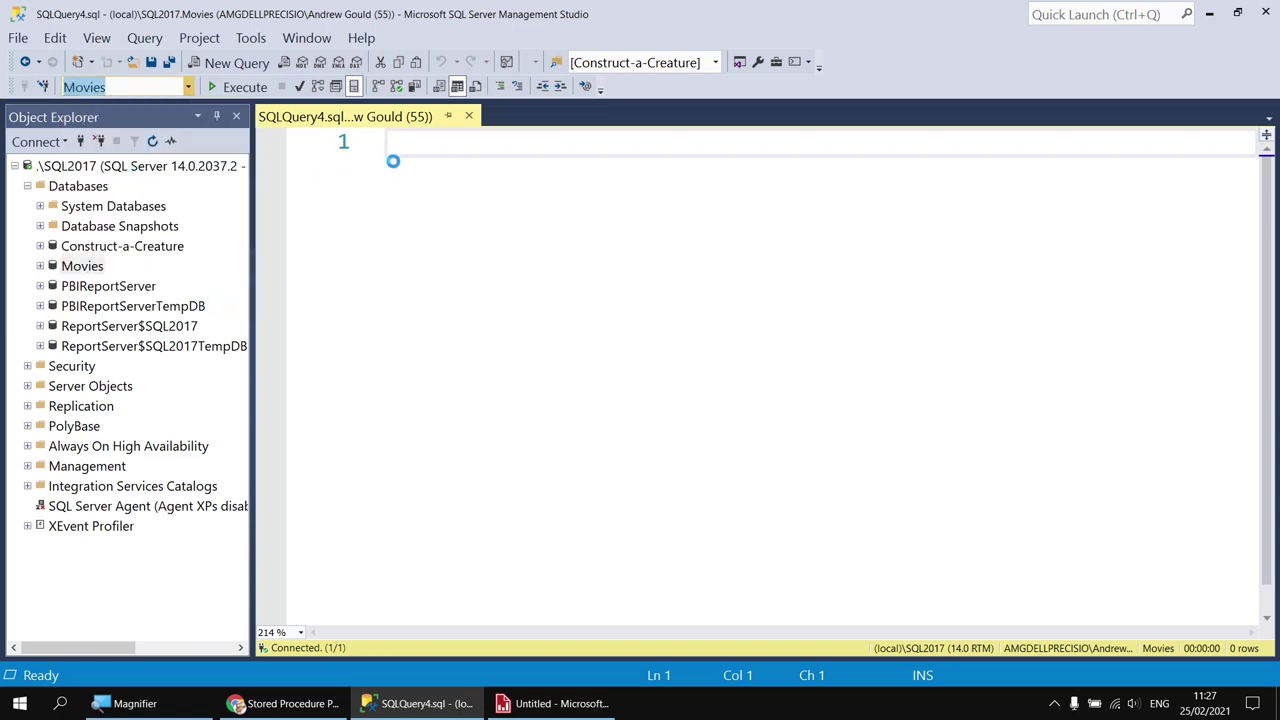
Open Design Query in Editor and add the Film table.
left_click(410, 144)
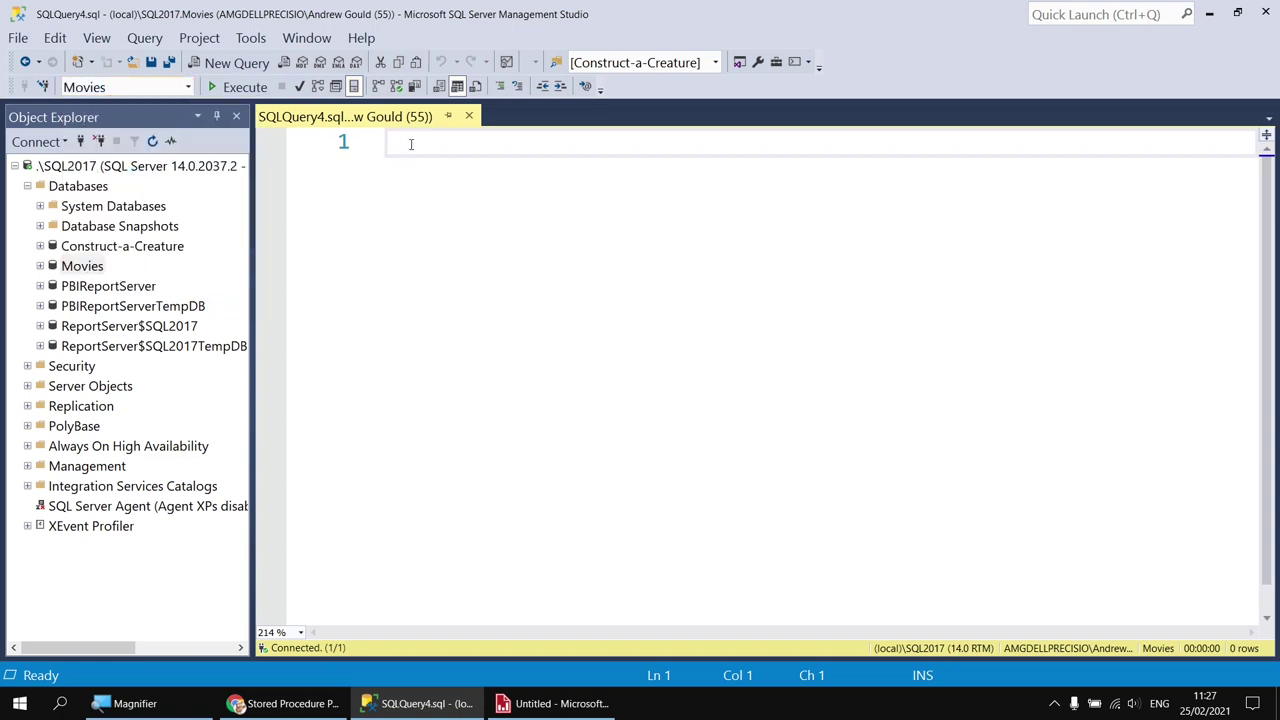
right_click(411, 144)
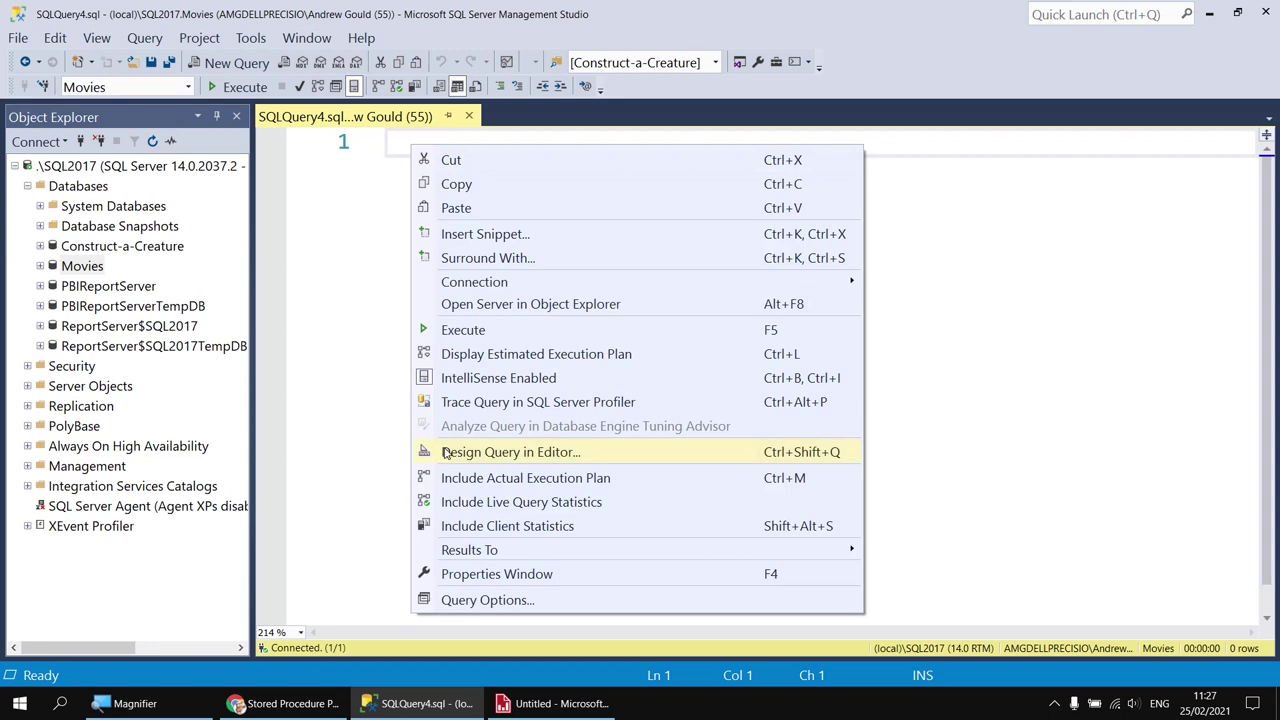
left_click(497, 455)
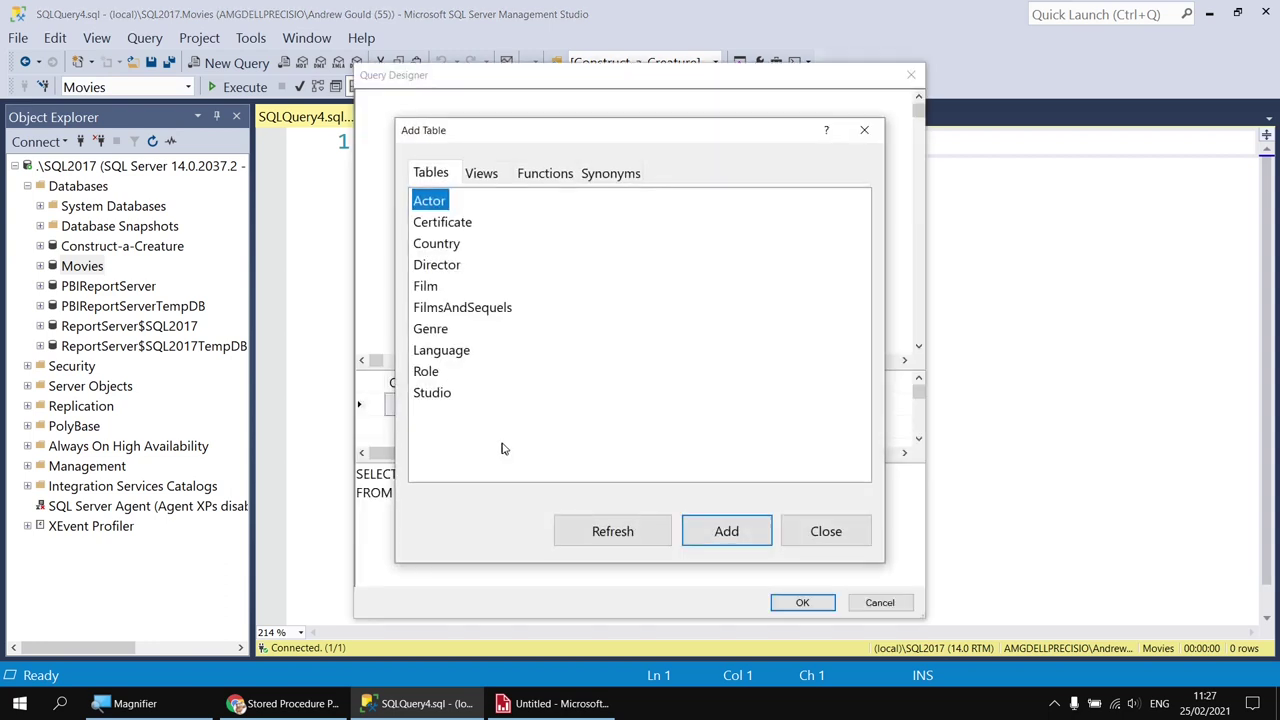
left_click(432, 290)
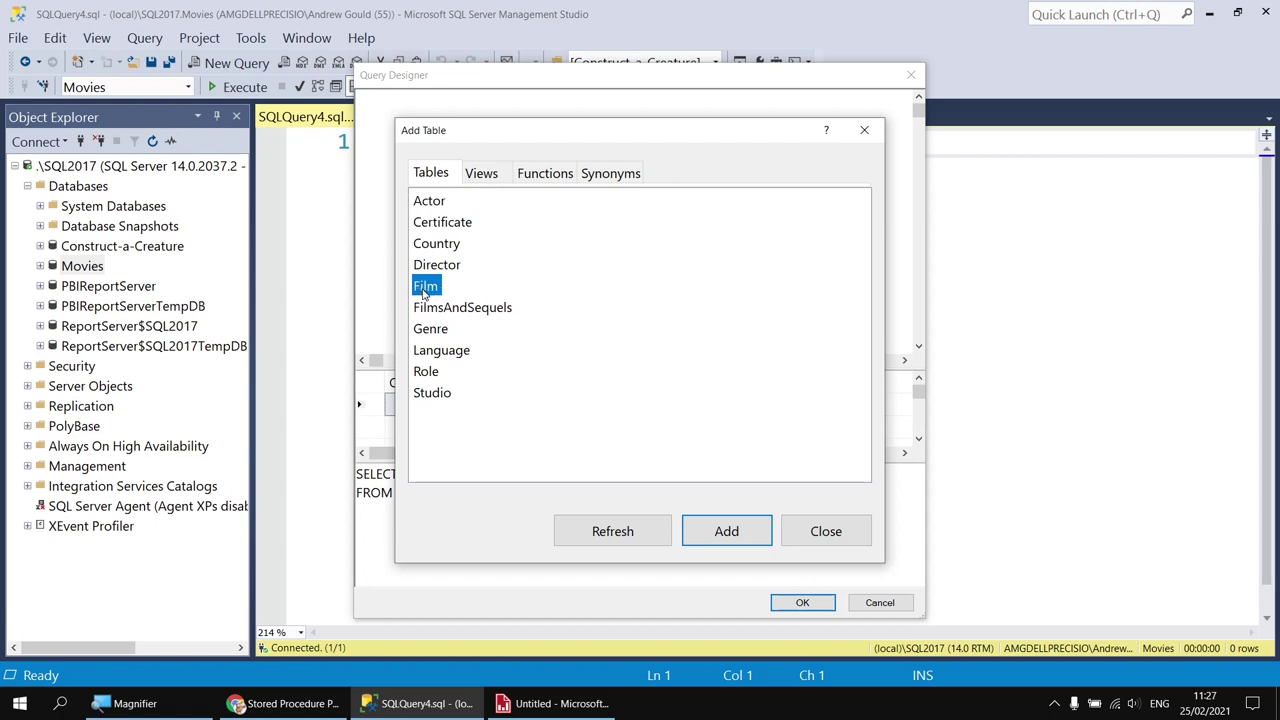
double_click(432, 290)
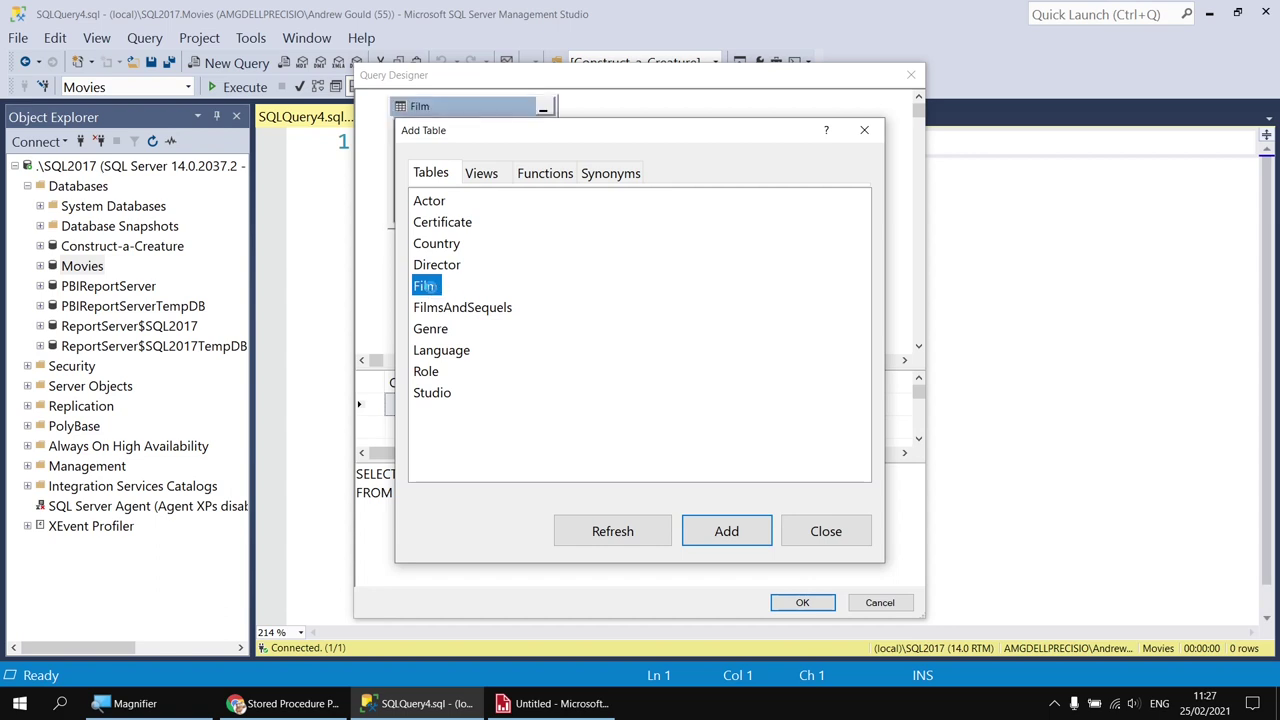
left_click(826, 531)
Tick the Title, ReleaseDate and RunTimeMinutes columns and insert the query into the script.
left_click_drag(460, 226, 450, 310)
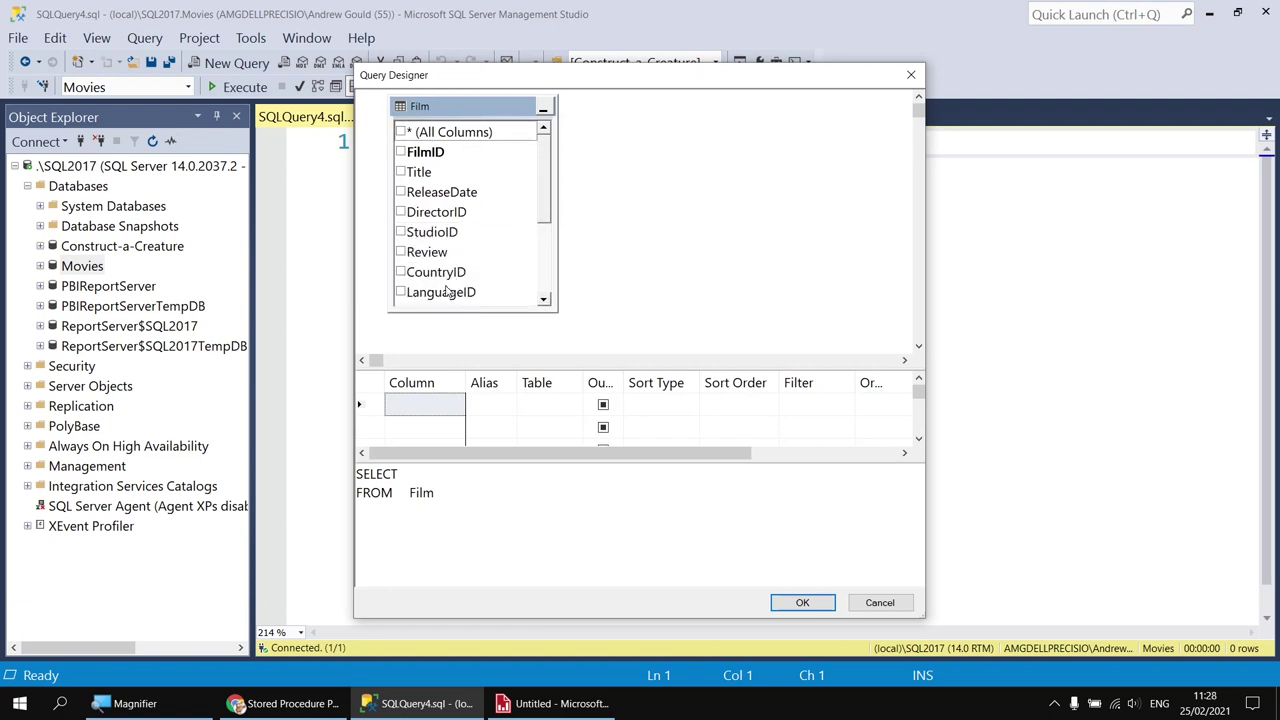
left_click(401, 172)
left_click(401, 192)
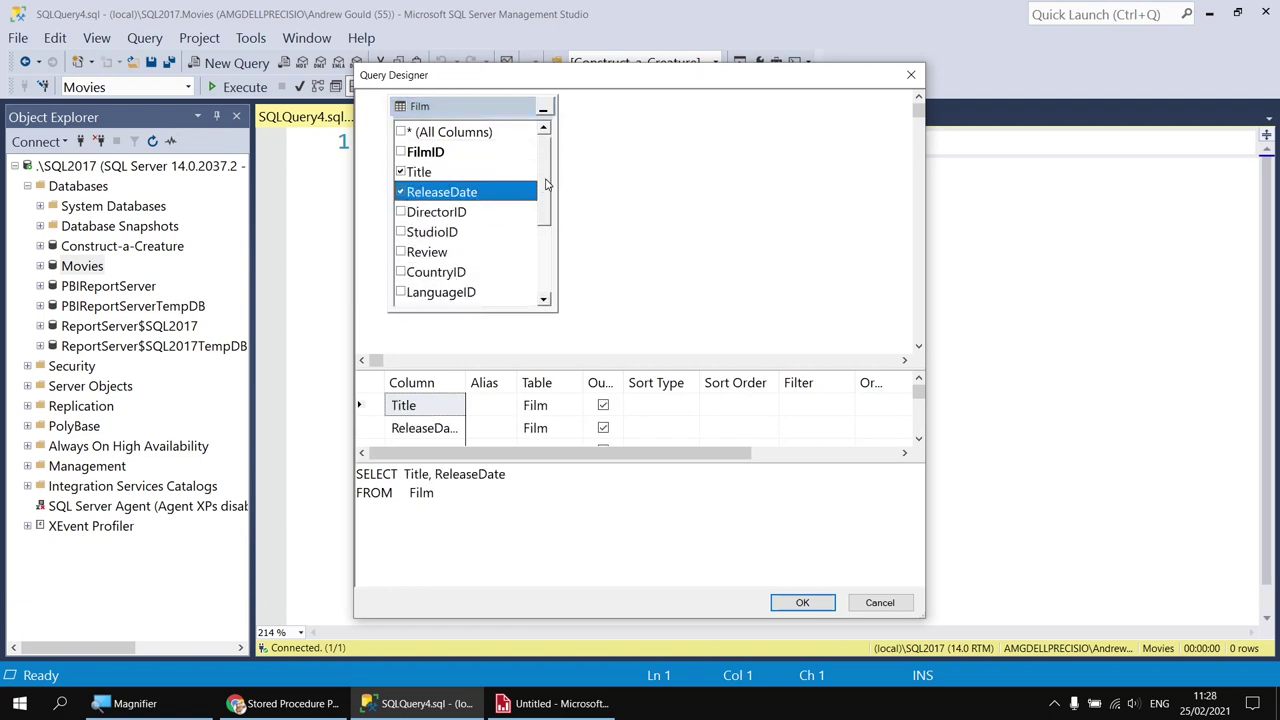
scroll(537, 202, "down", 2)
left_click(403, 253)
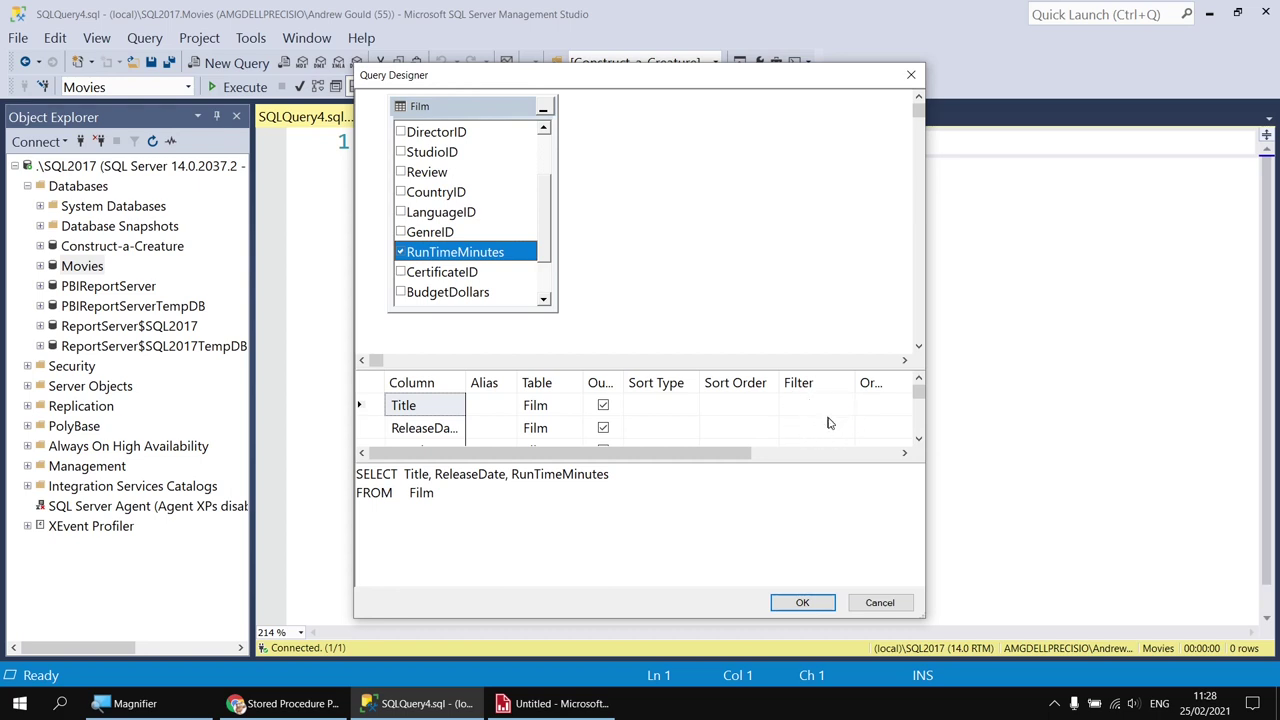
left_click(800, 601)
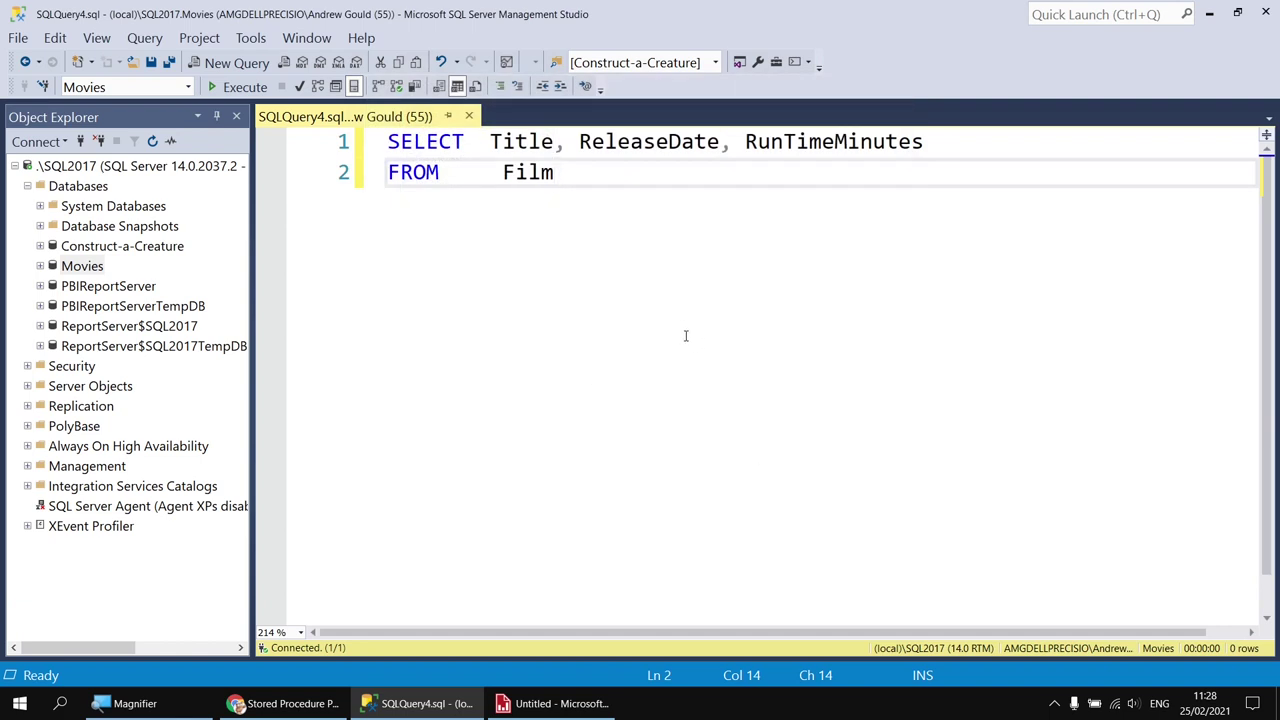
Run the Film query returning 1,200 rows and add a blank line above SELECT.
left_click(232, 87)
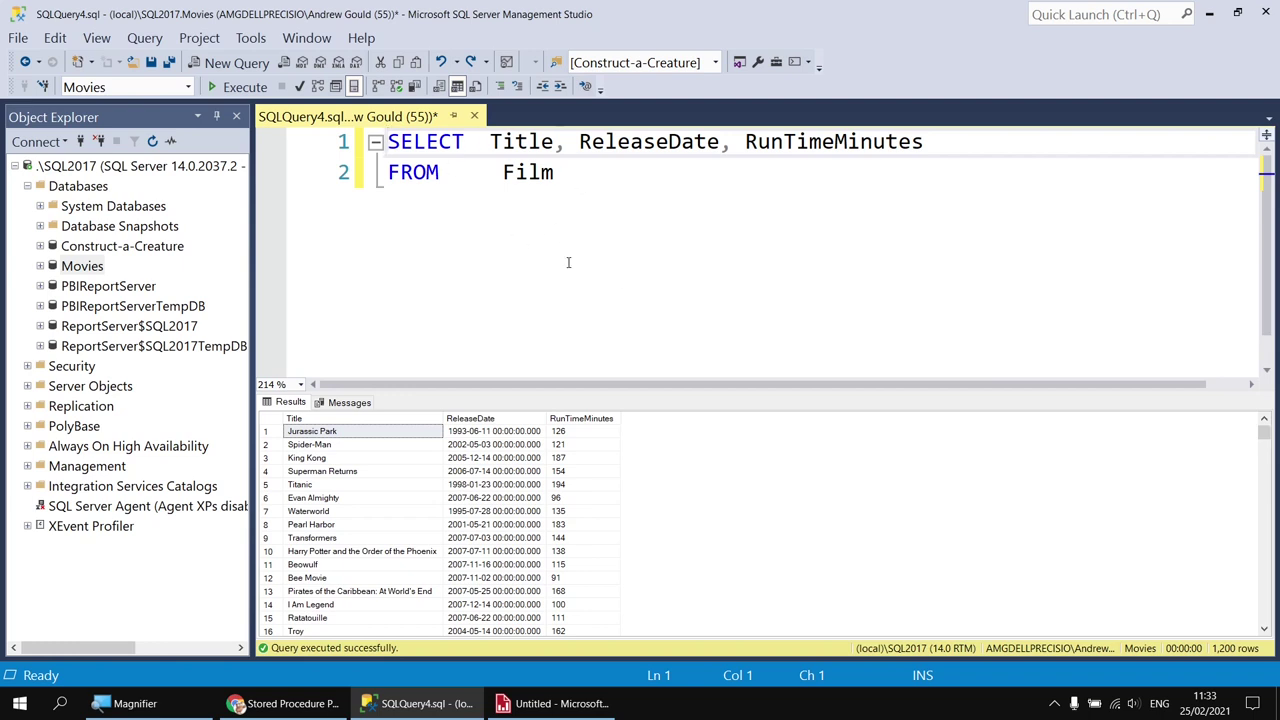
key("Return")
key("Return")
key("Up")
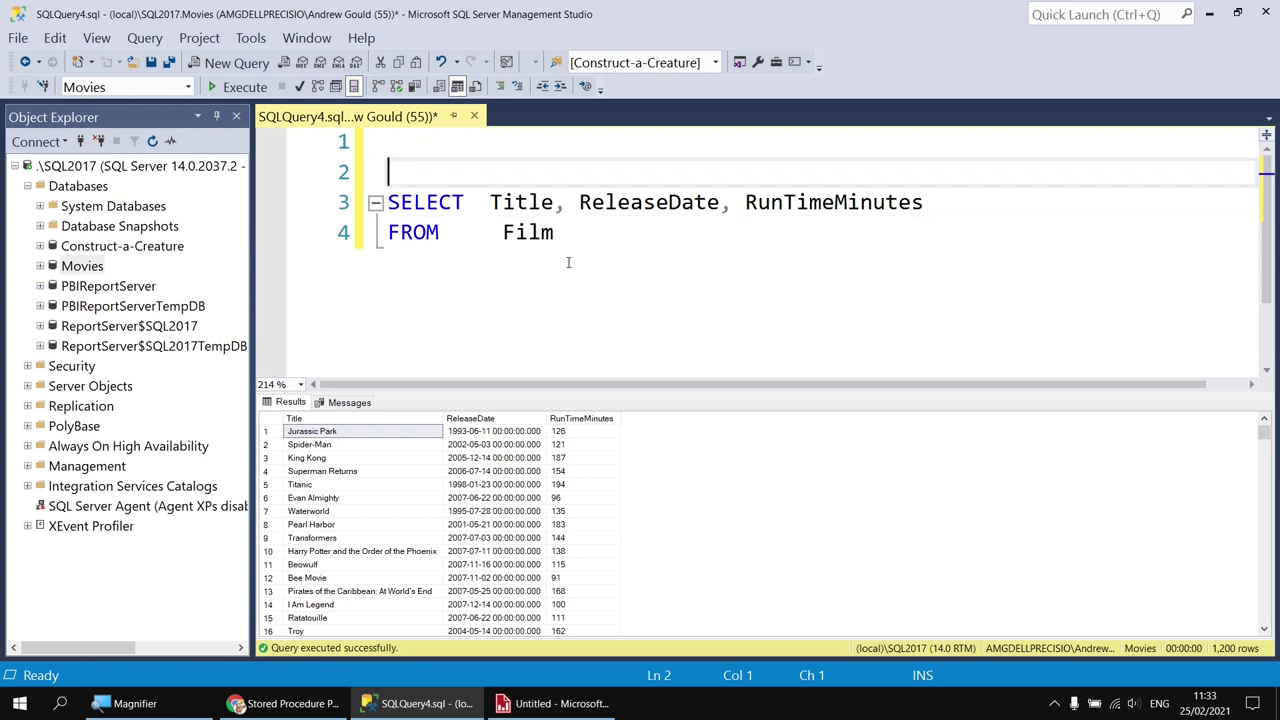
Write CREATE PROC dbo.ListFilmsUsingParameters AS above the SELECT statement.
type("CREATE ")
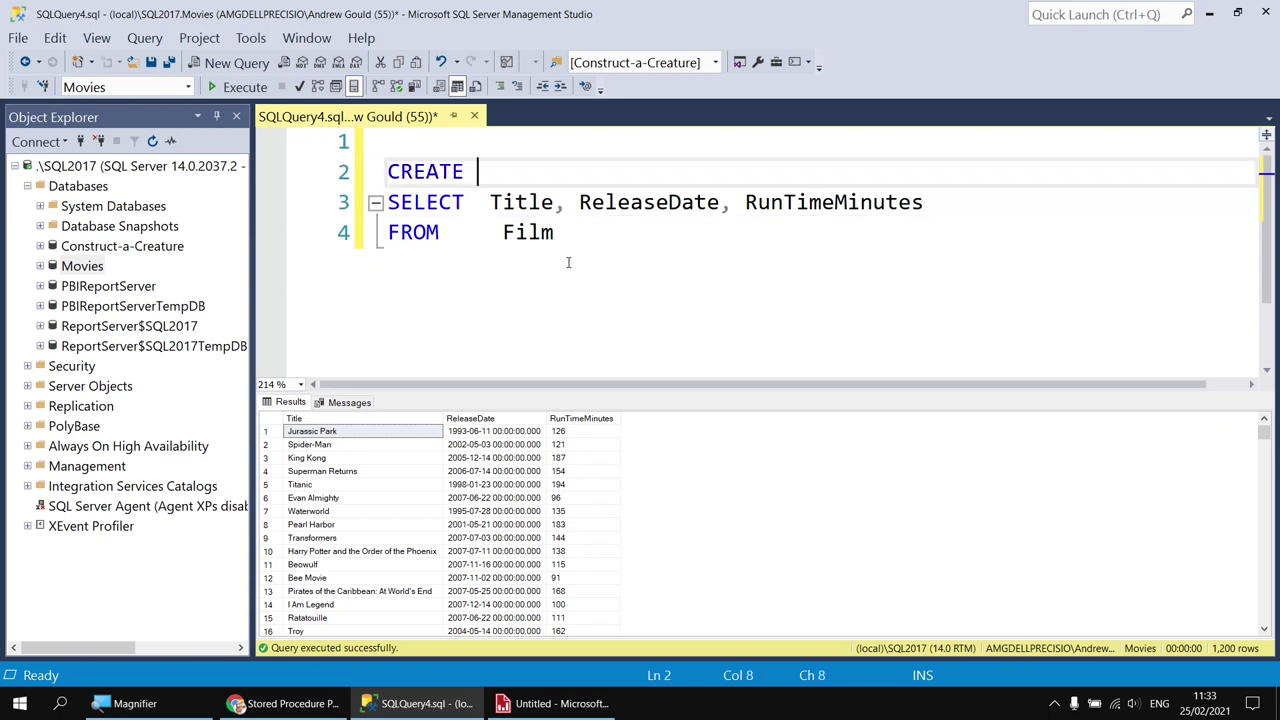
type("PROCEDURE")
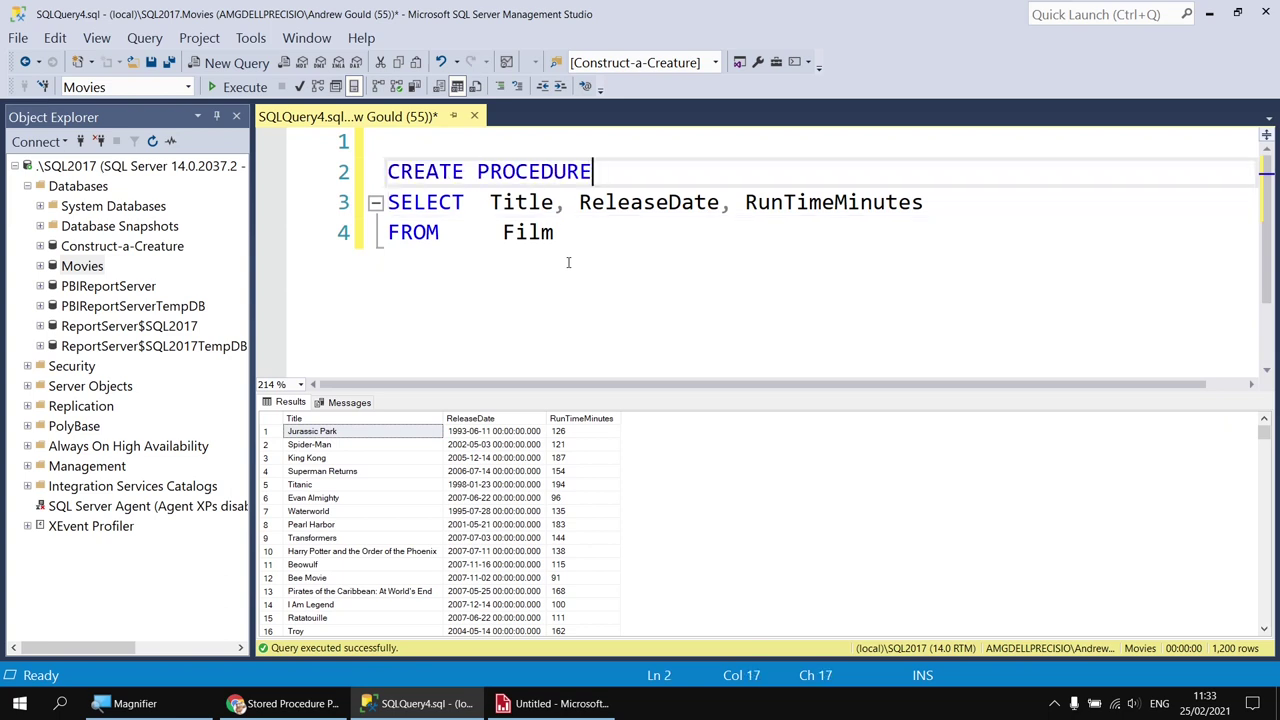
key("BackSpace")
key("BackSpace")
key("BackSpace")
key("BackSpace")
key("BackSpace")
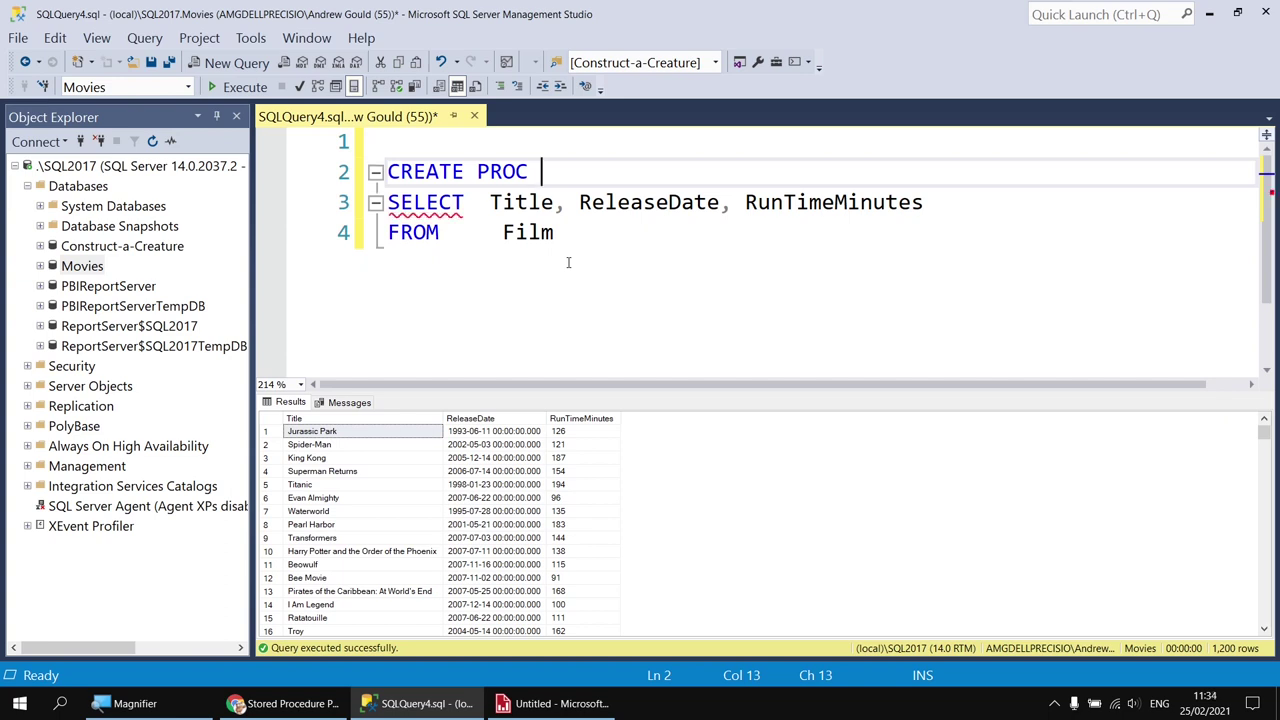
type("dbo.")
type("ListFilmsUsingParameters")
key("Return")
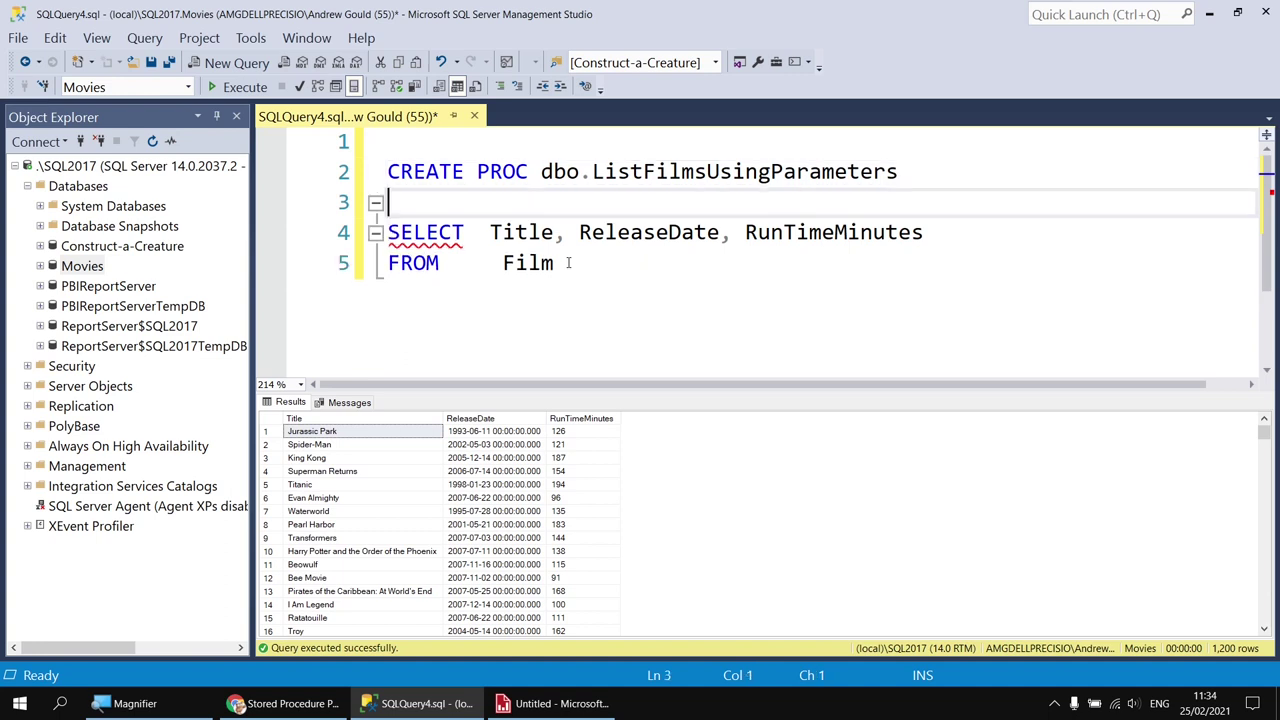
type("AS")
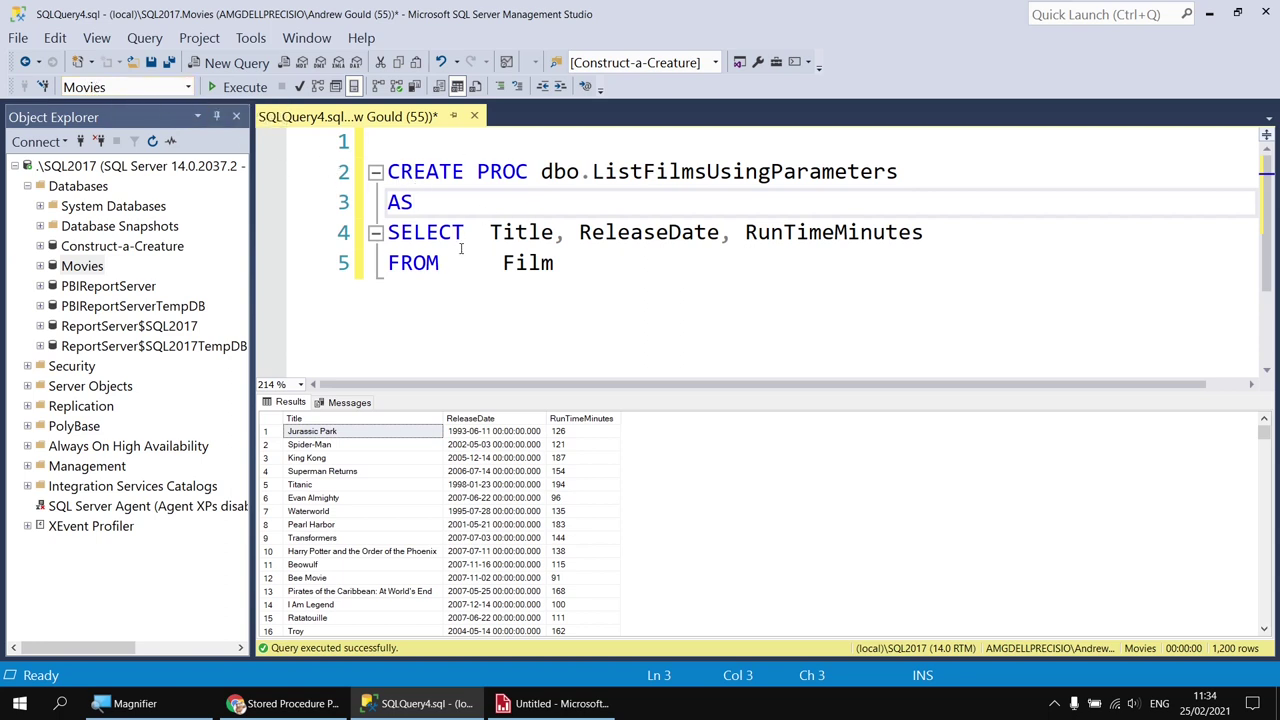
Execute the CREATE PROC and expand Movies > Programmability > Stored Procedures, then switch to the browser.
left_click(245, 87)
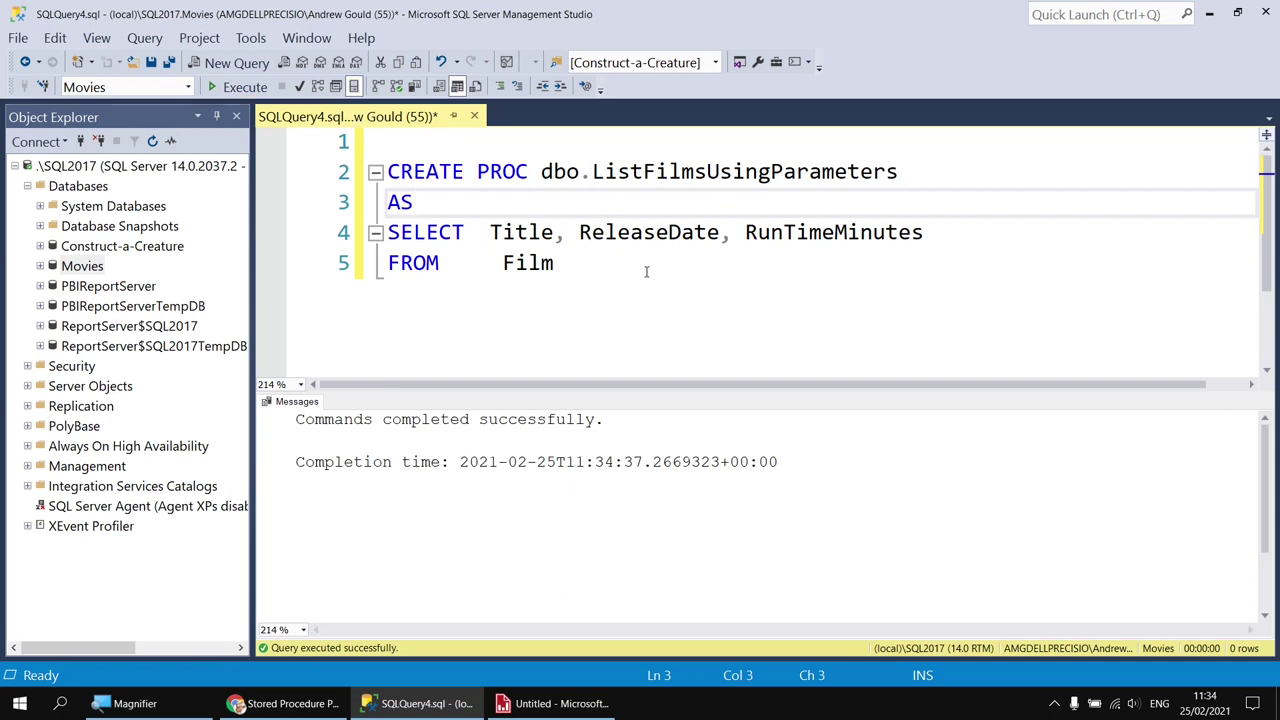
left_click(40, 266)
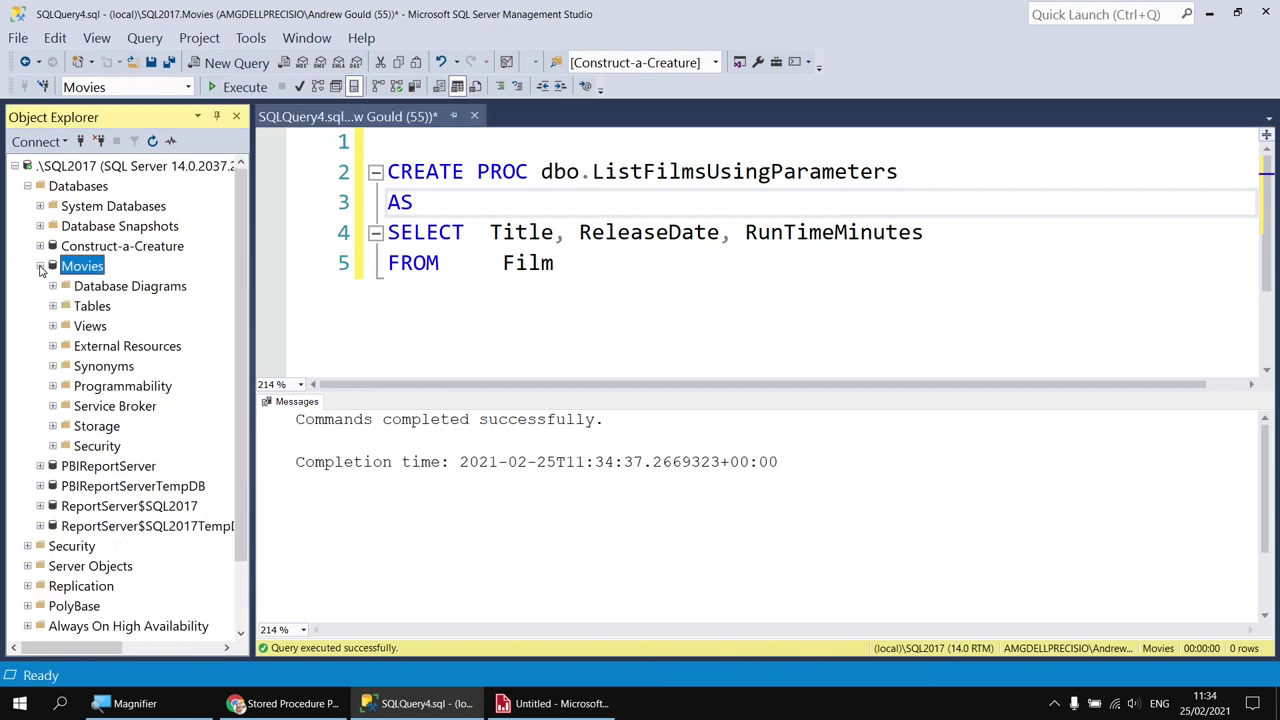
left_click(84, 389)
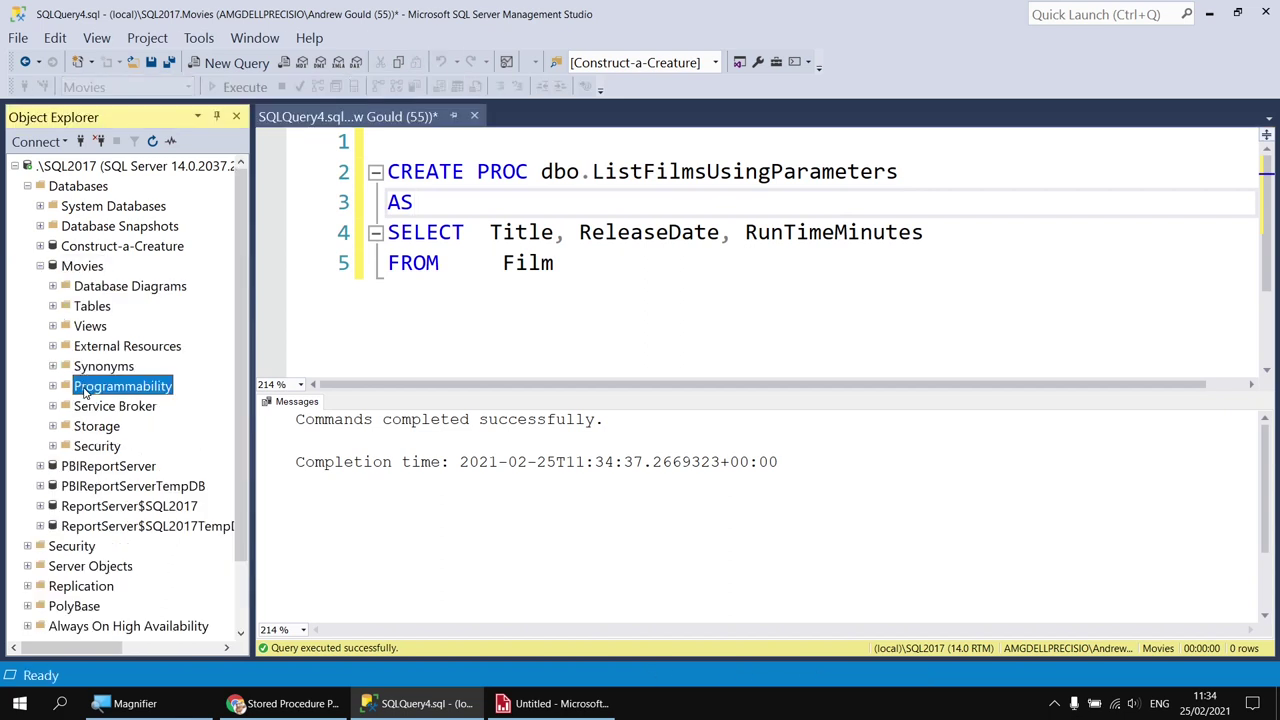
left_click(53, 386)
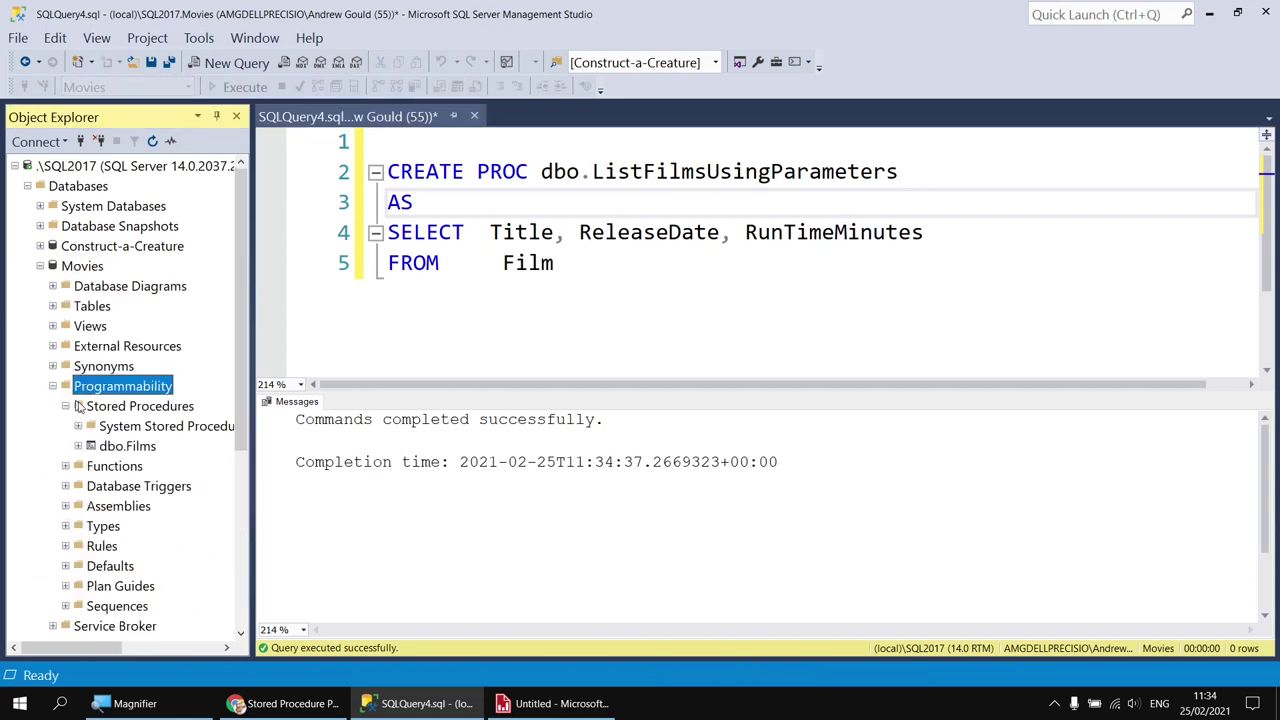
left_click(121, 411)
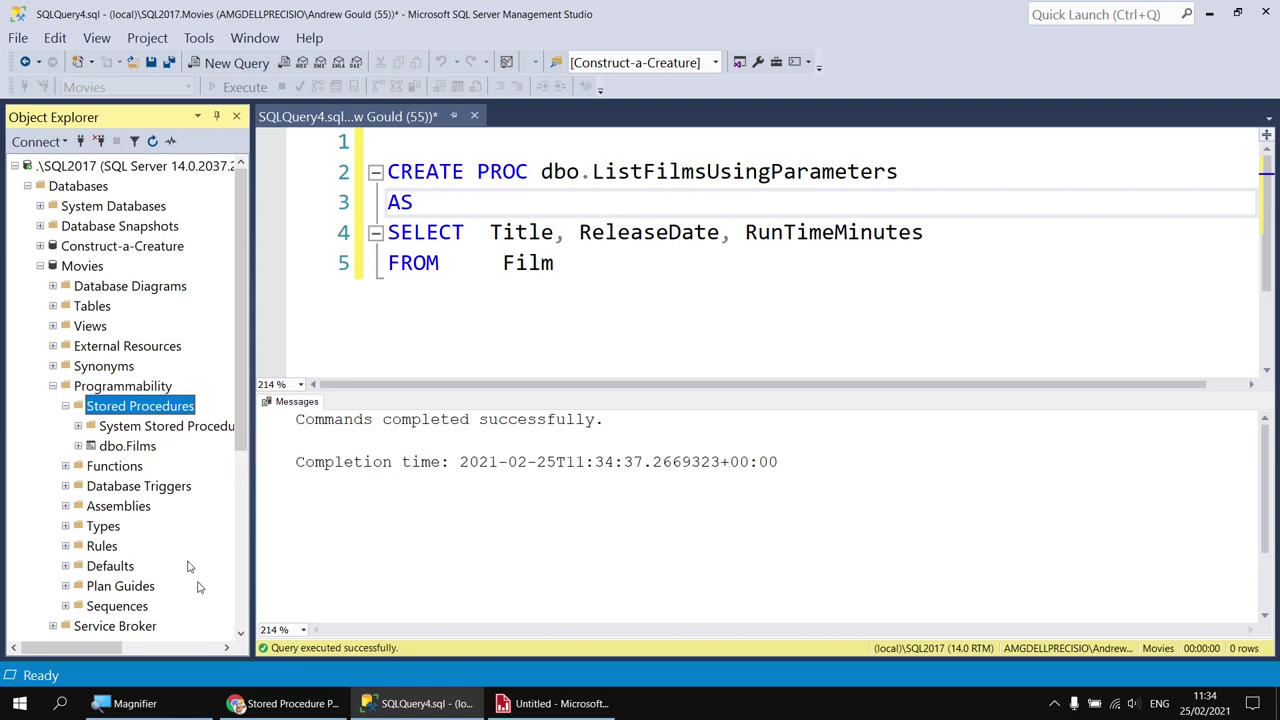
left_click(270, 703)
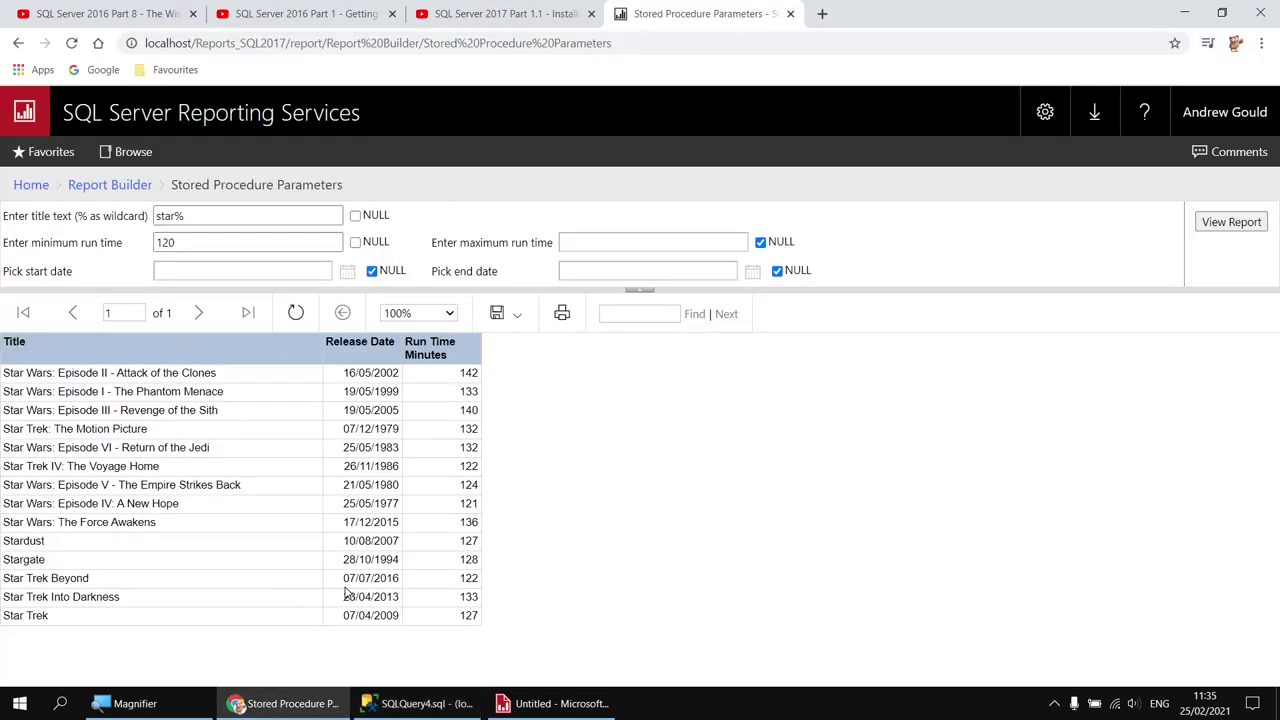
Leave the star% film report and return to Management Studio.
left_click(418, 703)
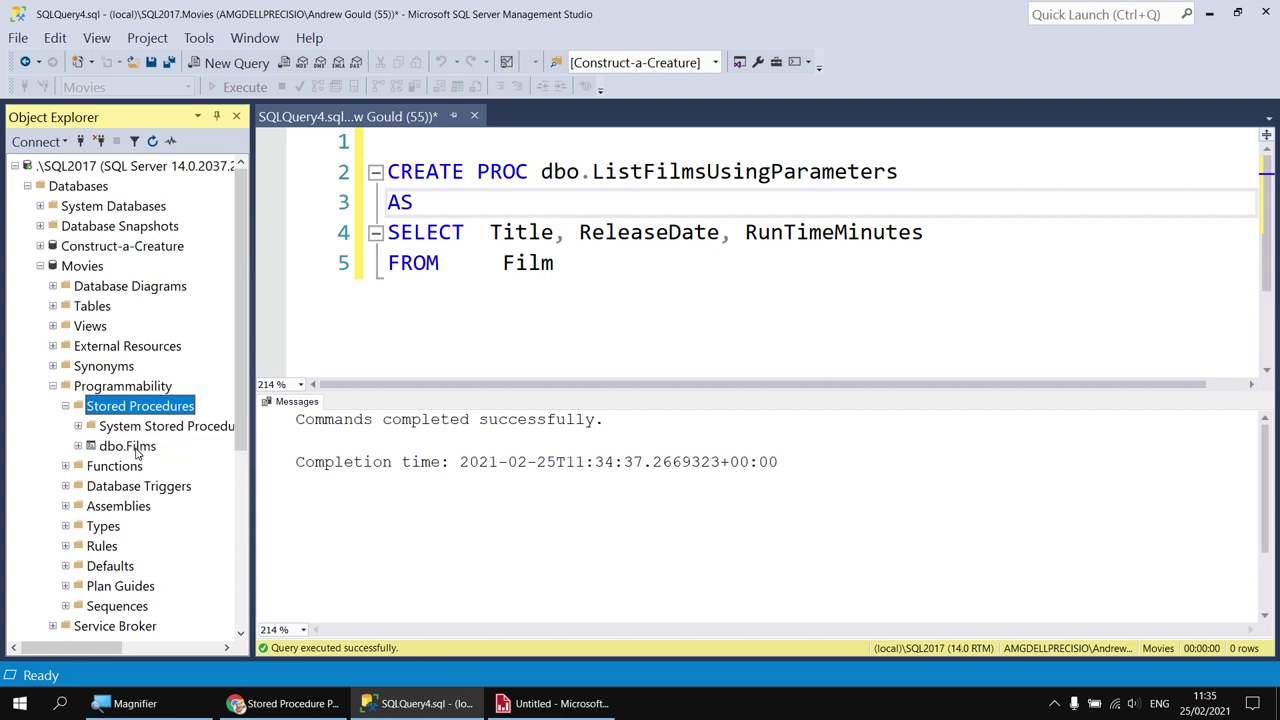
Refresh the Stored Procedures folder so dbo.ListFilmsUsingParameters appears.
right_click(152, 410)
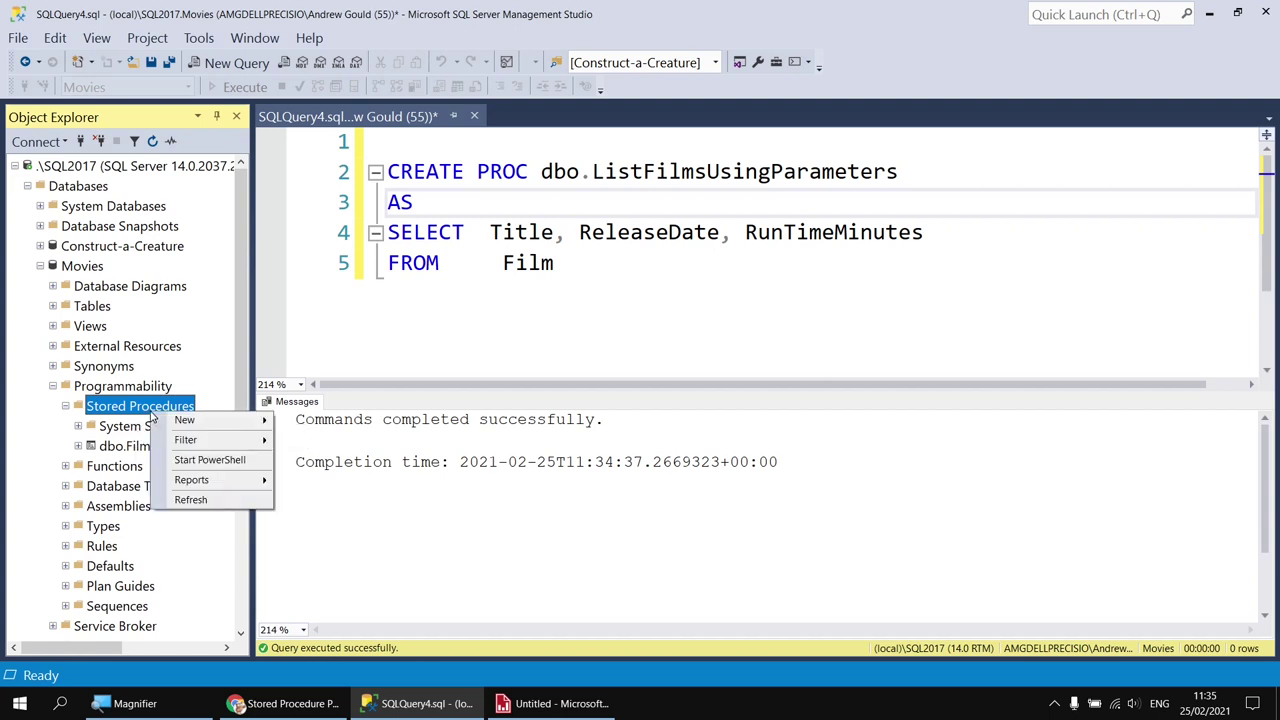
left_click(200, 505)
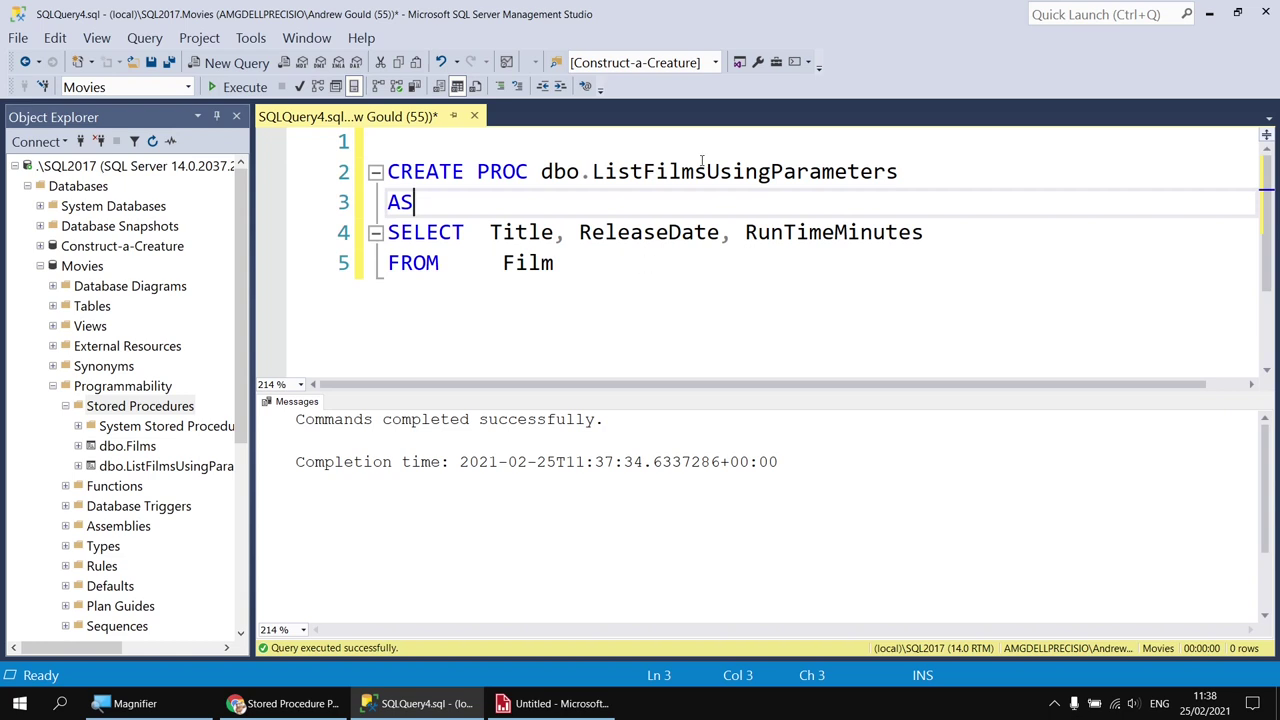
Run dbo.ListFilmsUsingParameters in SSMS, returning 1,200 films with Title, ReleaseDate and RunTimeMinutes.
double_click(610, 173)
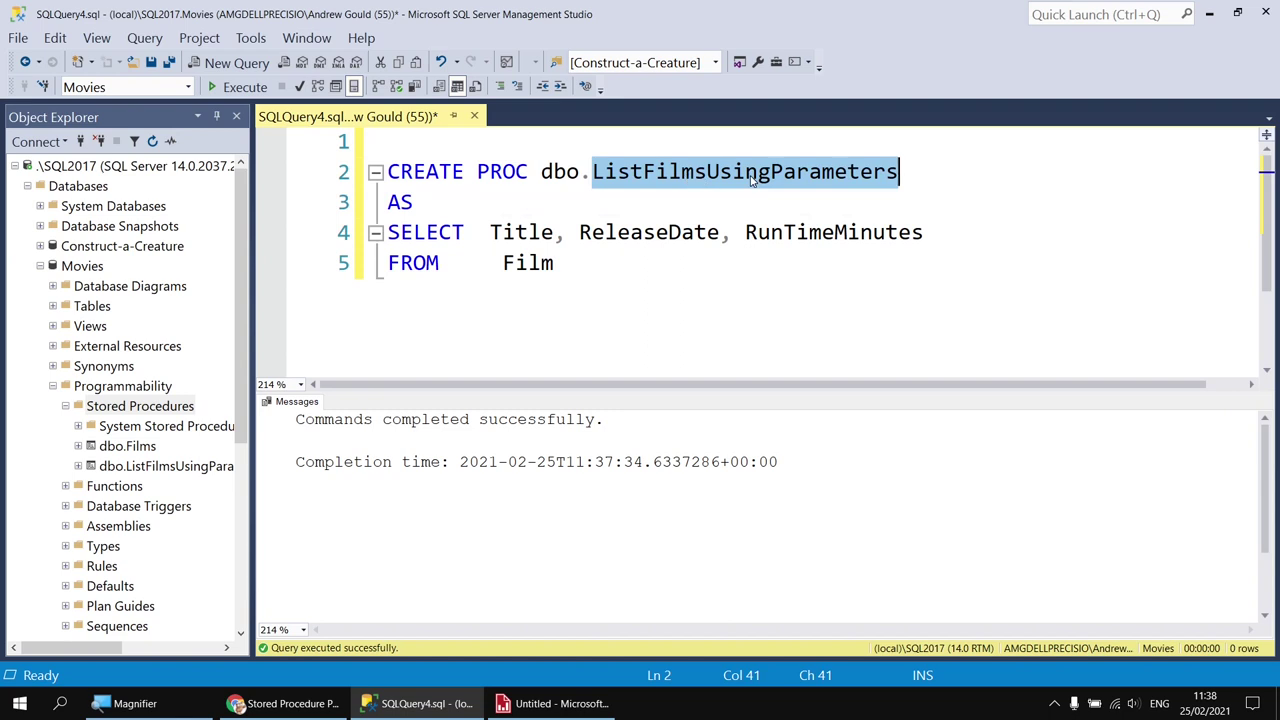
left_click(245, 87)
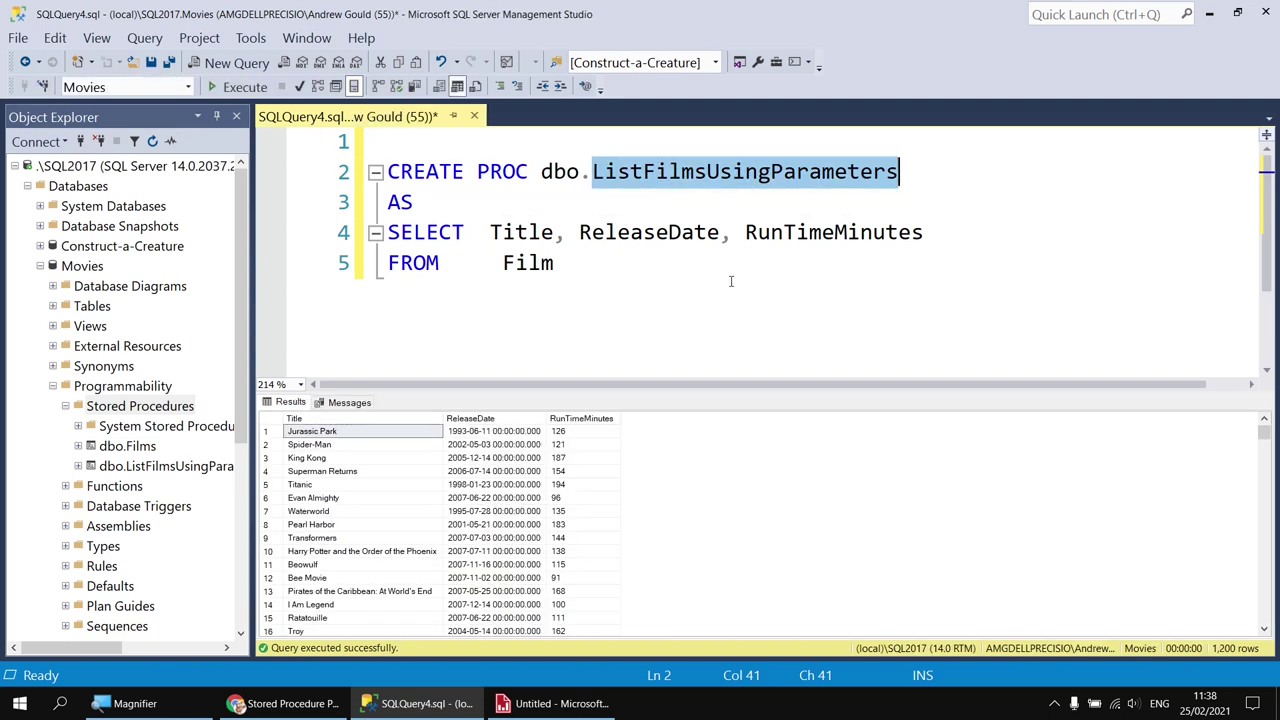